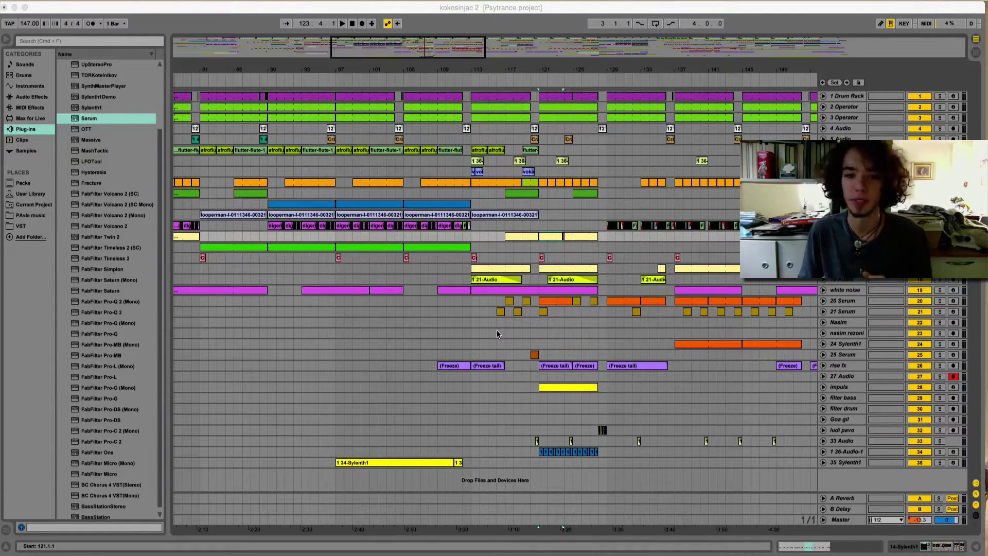
# Step: Audition the existing lead's Sylenth1, Reverb, Ping Pong and Overdrive chain from bar 121
pyautogui.click(496, 330)
pyautogui.press('space')
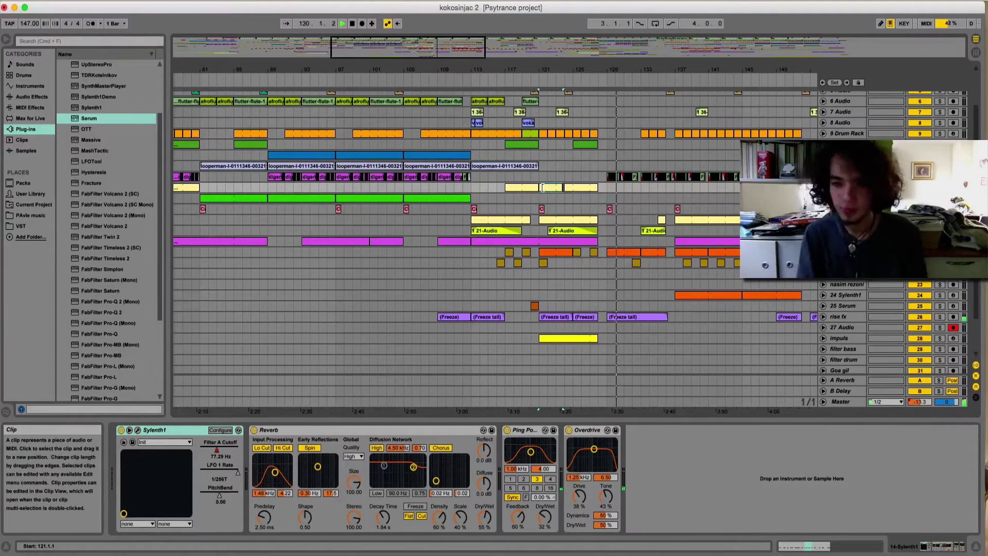
pyautogui.press('space')
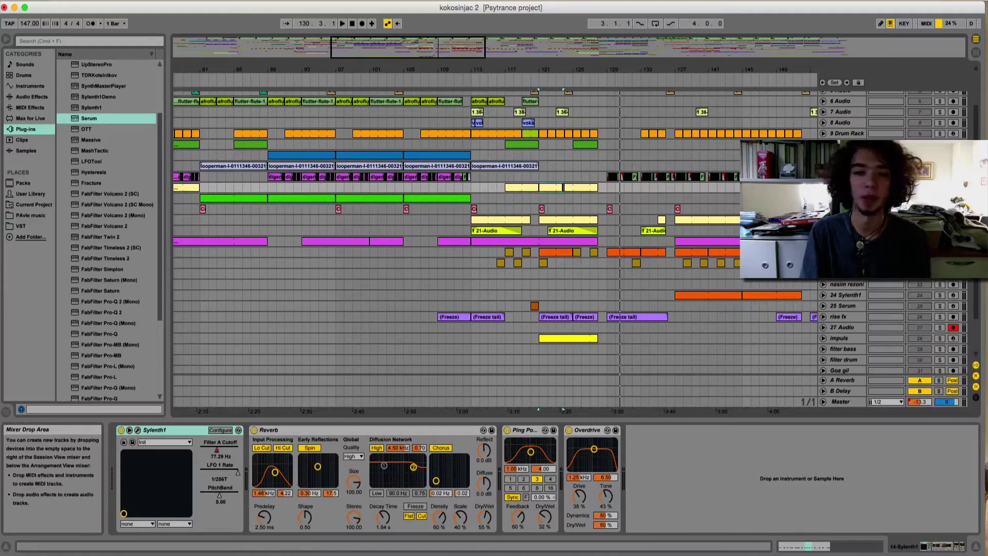
pyautogui.click(539, 406)
pyautogui.press('space')
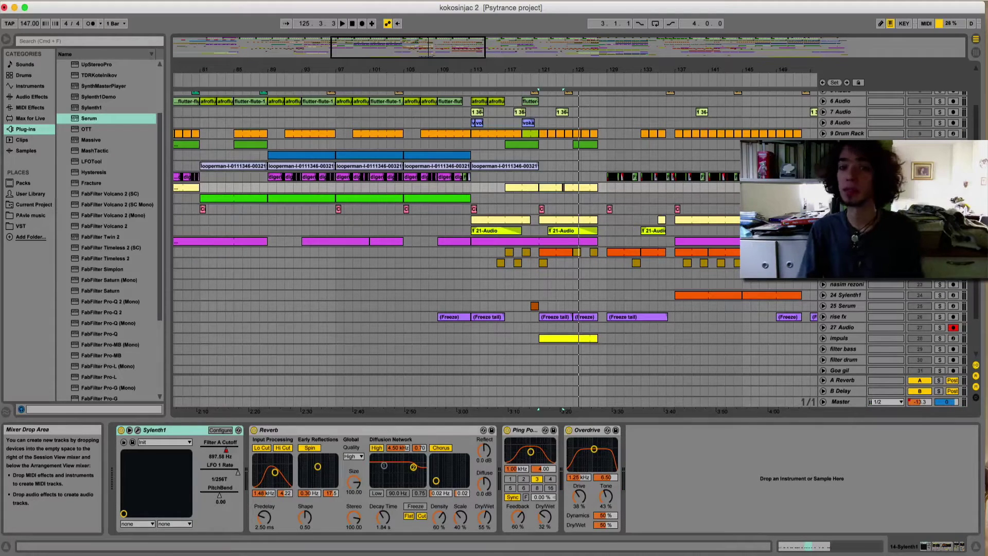
pyautogui.press('space')
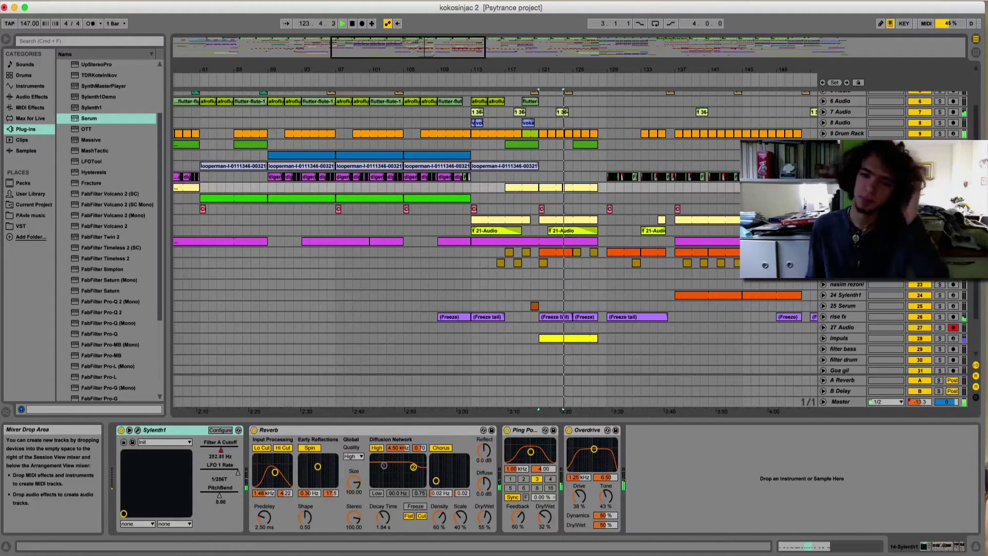
pyautogui.press('space')
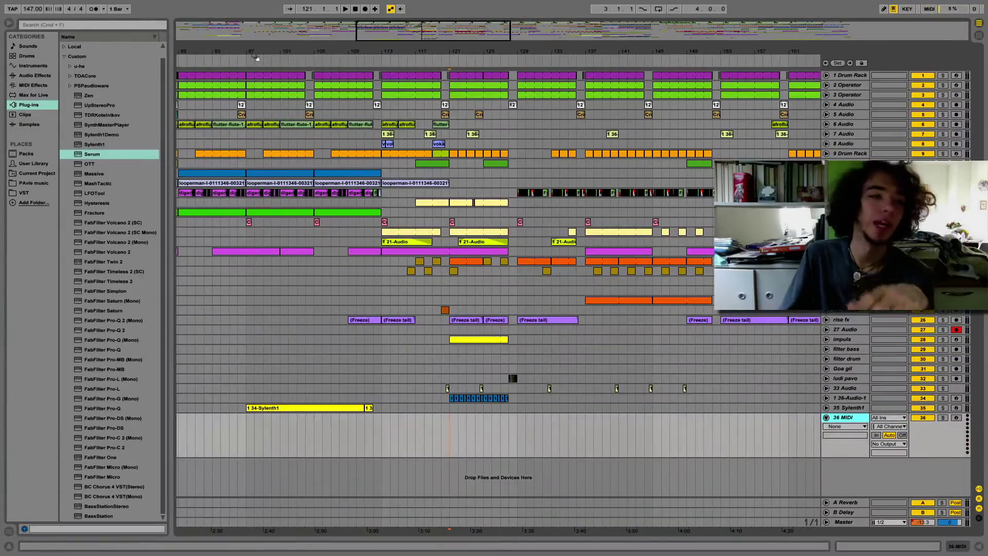
# Step: Load Sylenth1 from the Plug-ins browser onto a new MIDI track
pyautogui.click(102, 145)
pyautogui.scroll(1, 103, 146)
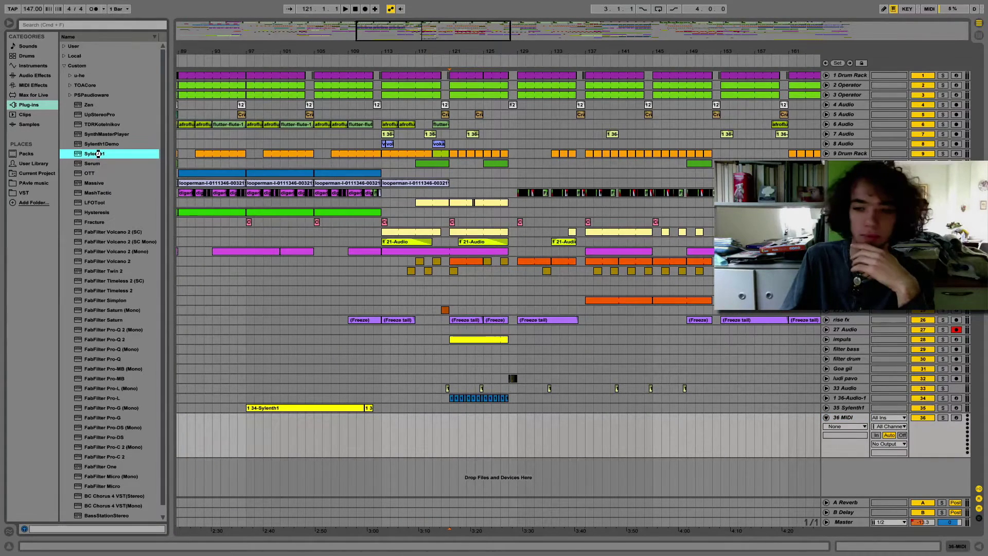
pyautogui.doubleClick(97, 153)
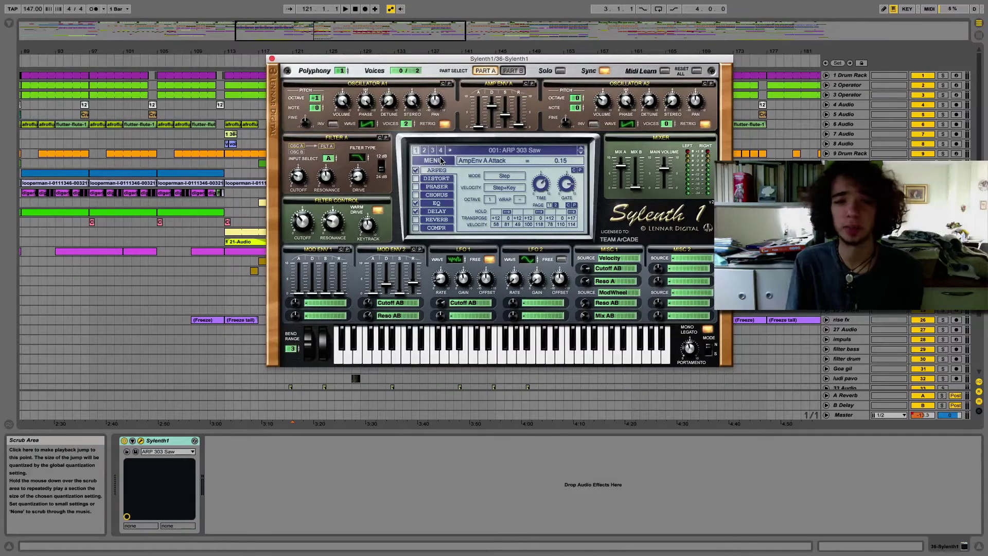
# Step: Reset Sylenth1 to the Init preset, then change Filter A's type and resonance
pyautogui.click(440, 162)
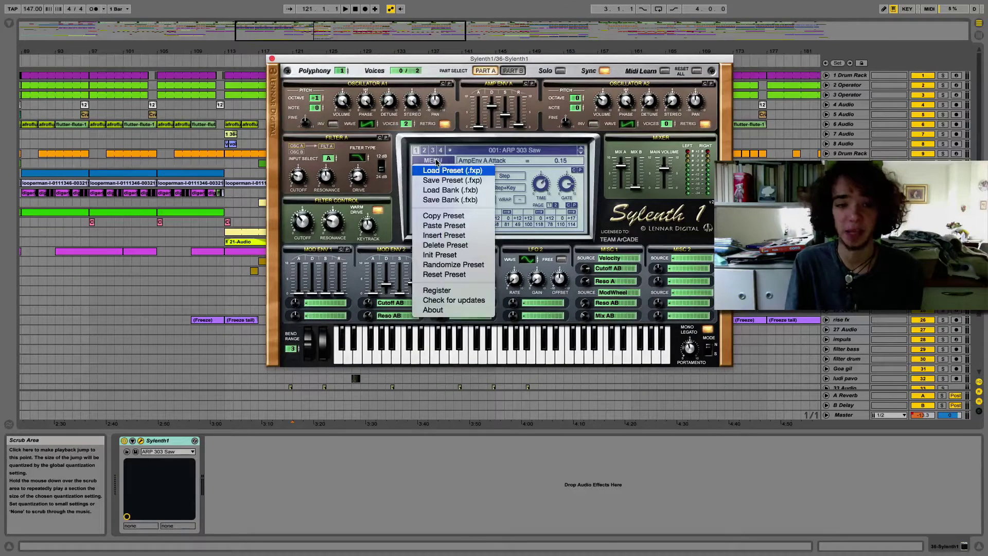
pyautogui.click(444, 256)
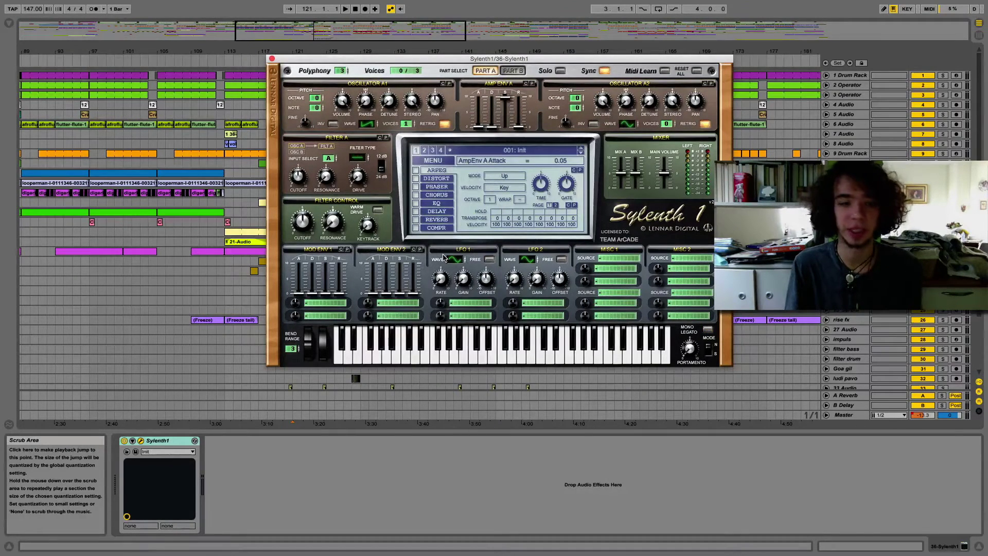
pyautogui.click(357, 161)
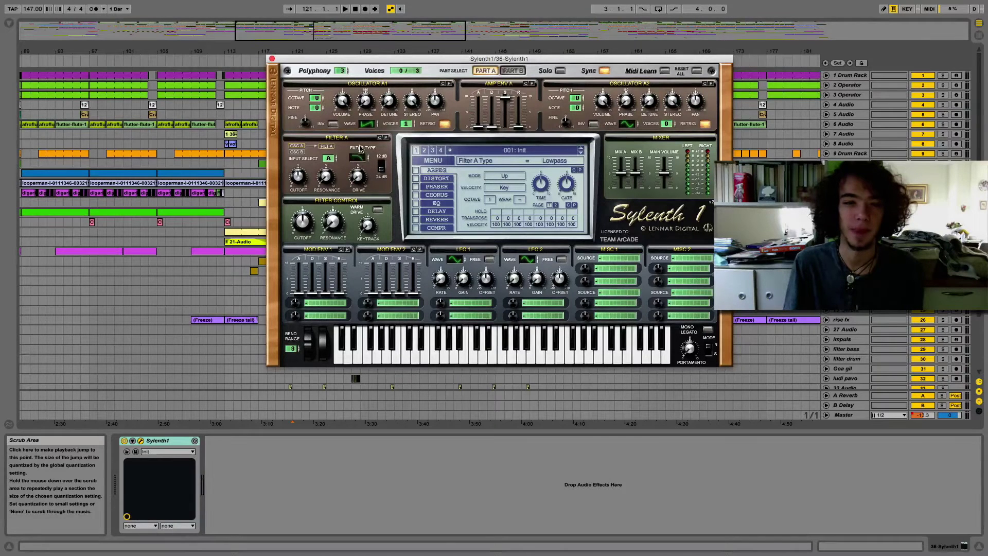
pyautogui.click(325, 179)
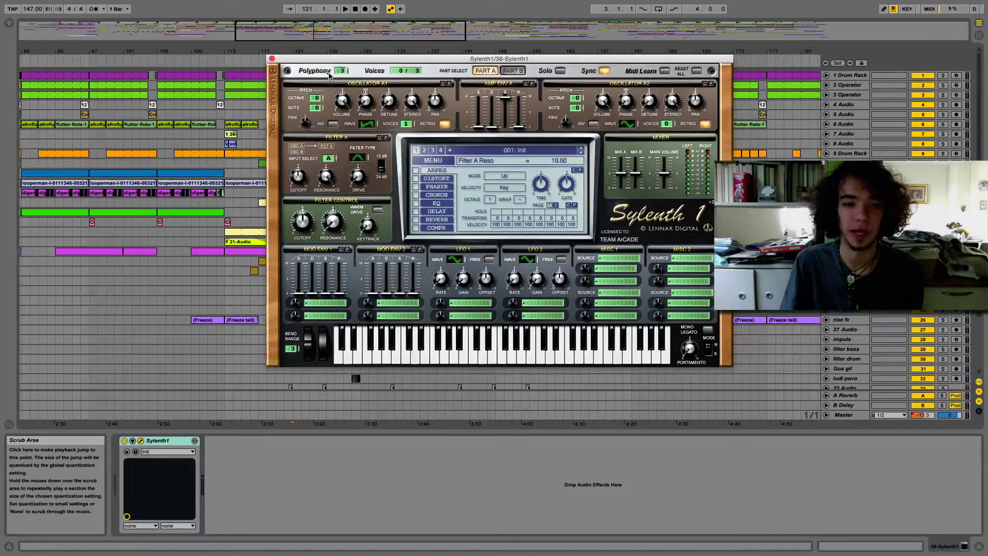
pyautogui.scroll(-4, 970, 340)
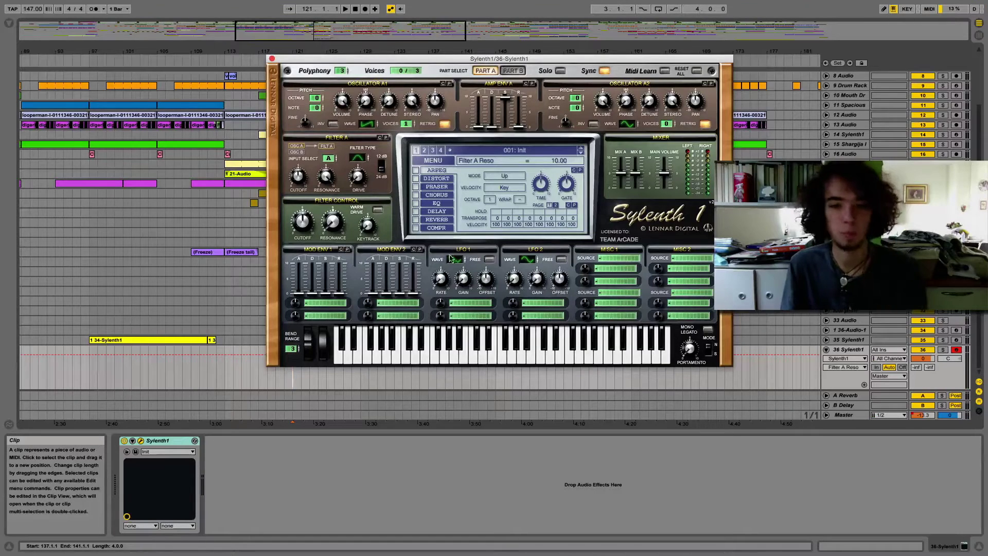
pyautogui.click(468, 305)
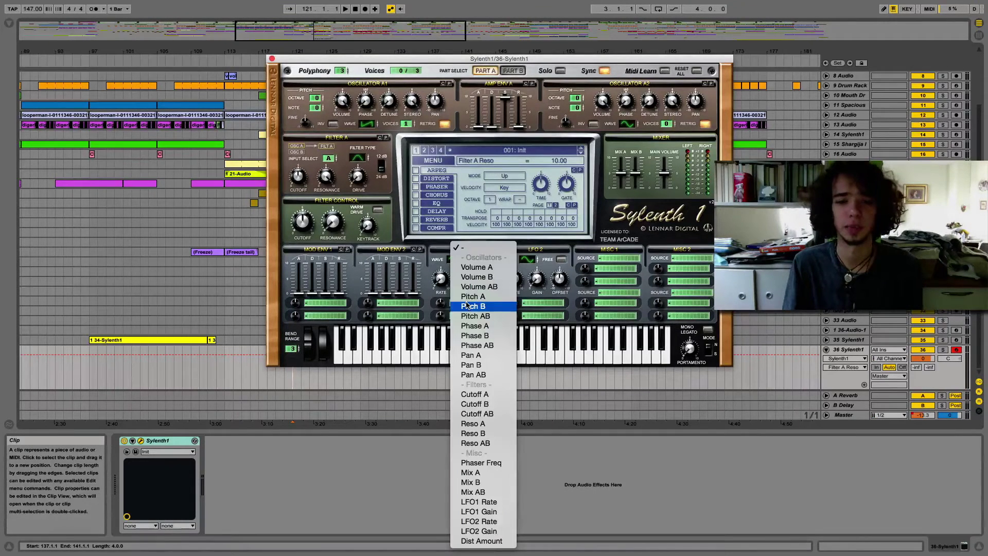
# Step: Route LFO 1 to Cutoff A at a 1/256T rate with gain 6.52
pyautogui.click(487, 396)
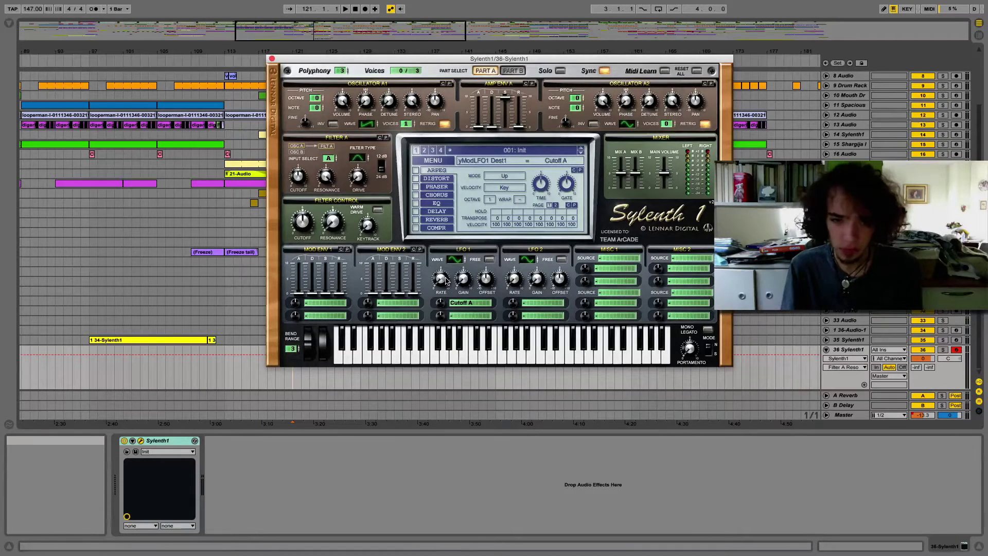
pyautogui.moveTo(441, 282); pyautogui.dragTo(443, 289)
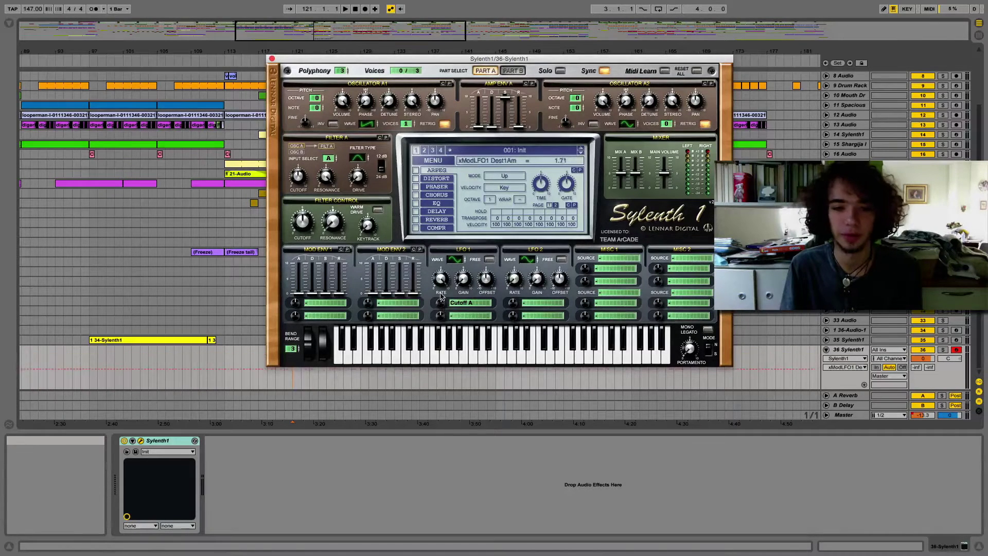
pyautogui.click(462, 281)
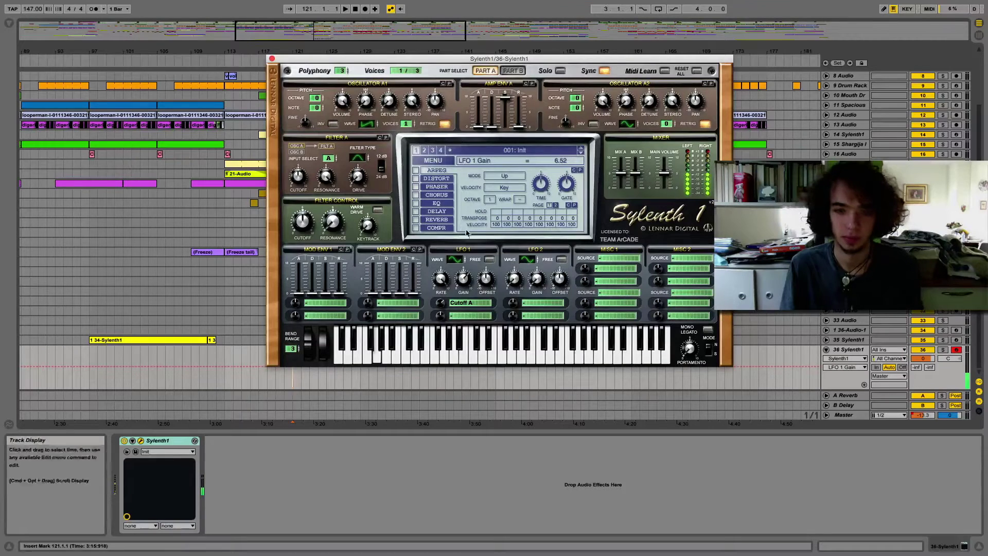
pyautogui.press('a')
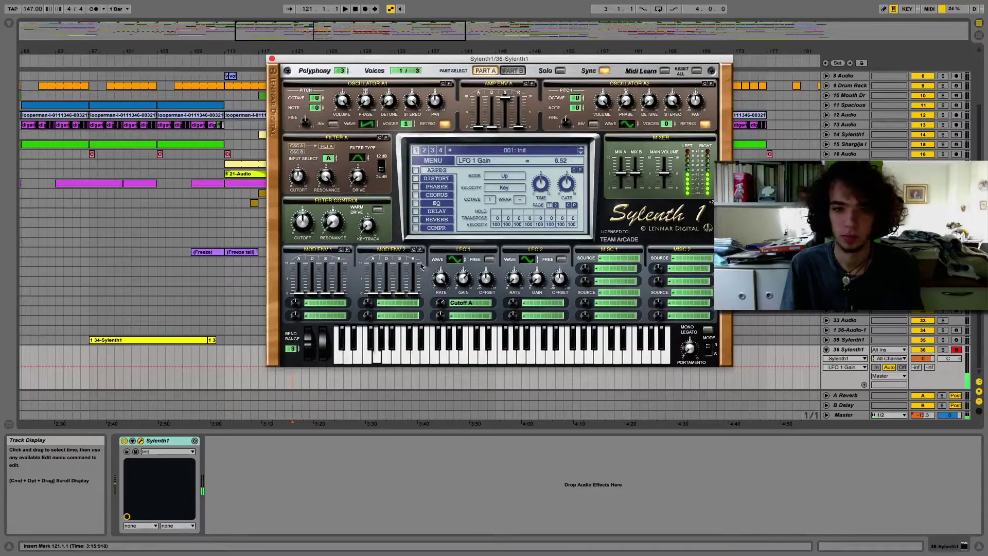
# Step: Sweep Filter A cutoff down to 51 Hz, back up to about 159 Hz, and give Osc A1 two voices
pyautogui.click(297, 181)
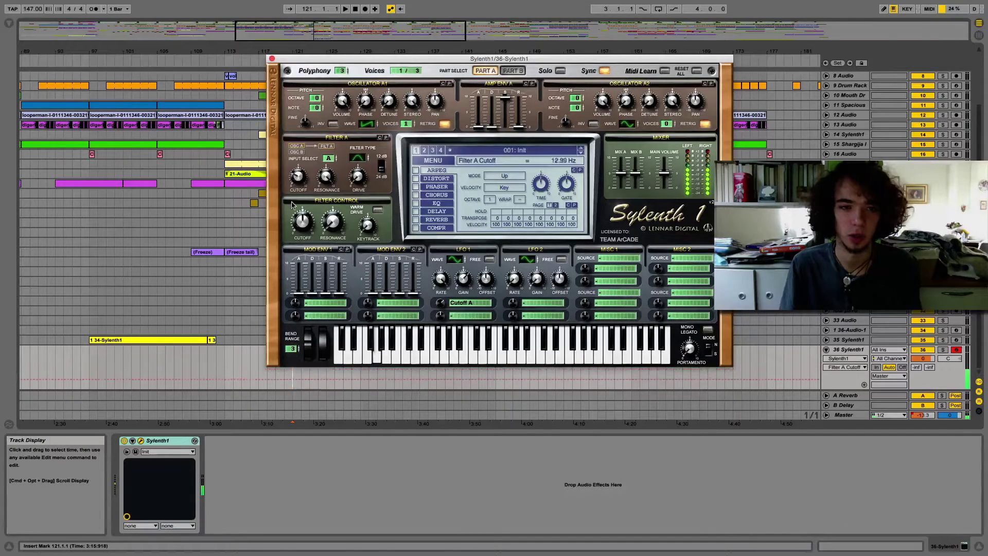
pyautogui.moveTo(294, 173); pyautogui.dragTo(300, 195)
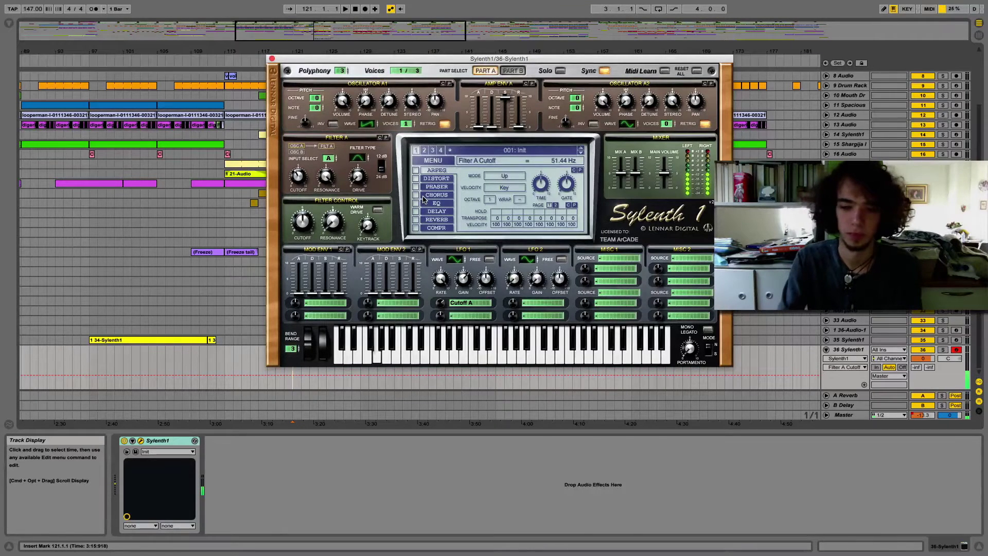
pyautogui.press('XF86AudioRaiseVolume')
pyautogui.moveTo(299, 177); pyautogui.dragTo(297, 160)
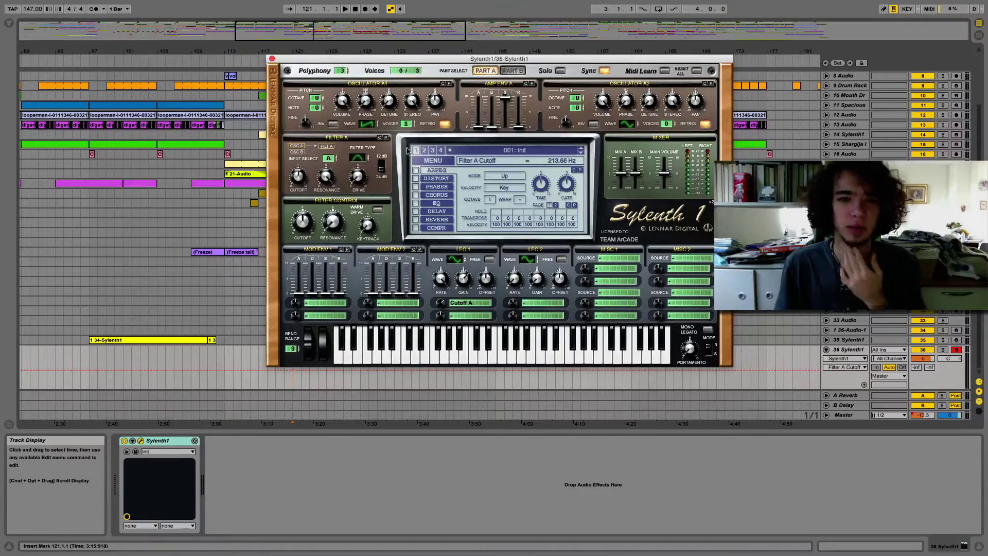
pyautogui.moveTo(405, 126); pyautogui.dragTo(387, 61)
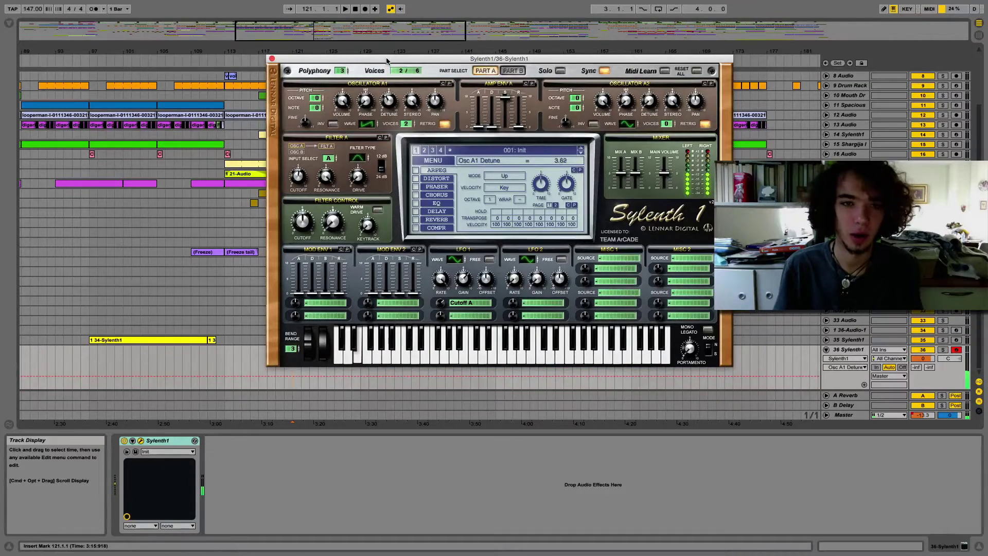
# Step: Set Filter A cutoff near 887 Hz with a Sine LFO 1, and make Cutoff A the automation target
pyautogui.moveTo(304, 172)
pyautogui.mouseDown()
pyautogui.moveTo(299, 135)
pyautogui.moveTo(295, 178)
pyautogui.moveTo(300, 162)
pyautogui.moveTo(388, 101)
pyautogui.moveTo(344, 168)
pyautogui.moveTo(298, 176)
pyautogui.mouseUp()
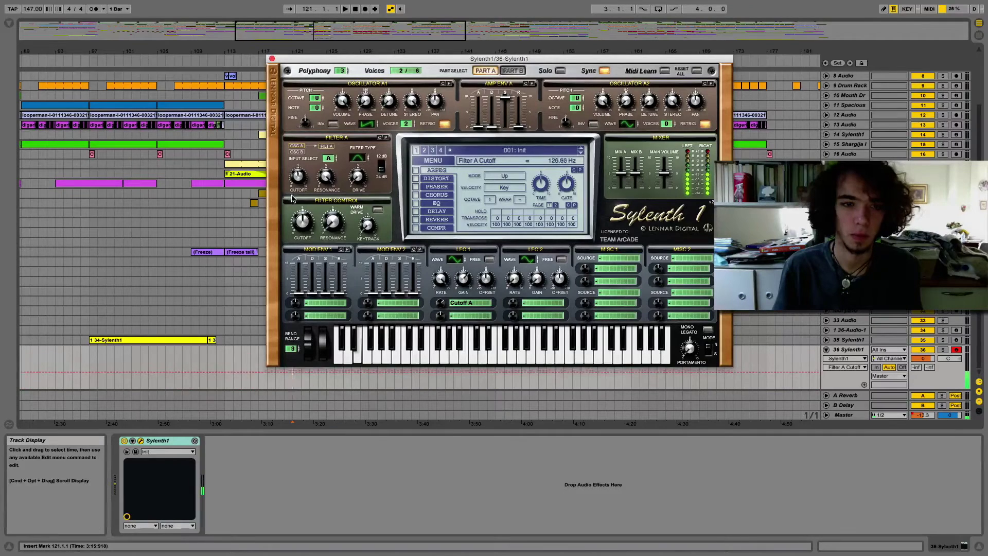
pyautogui.click(455, 259)
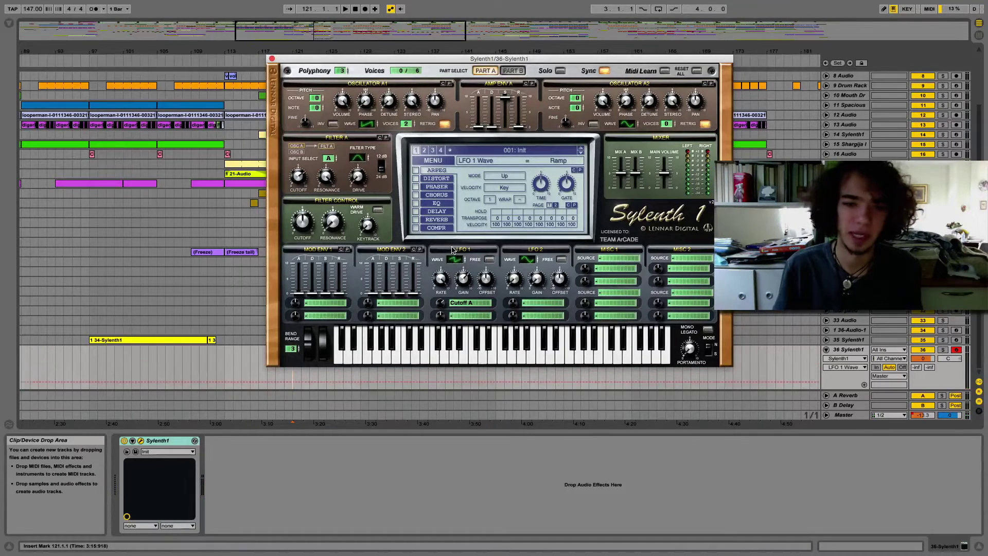
pyautogui.moveTo(298, 176); pyautogui.dragTo(297, 192)
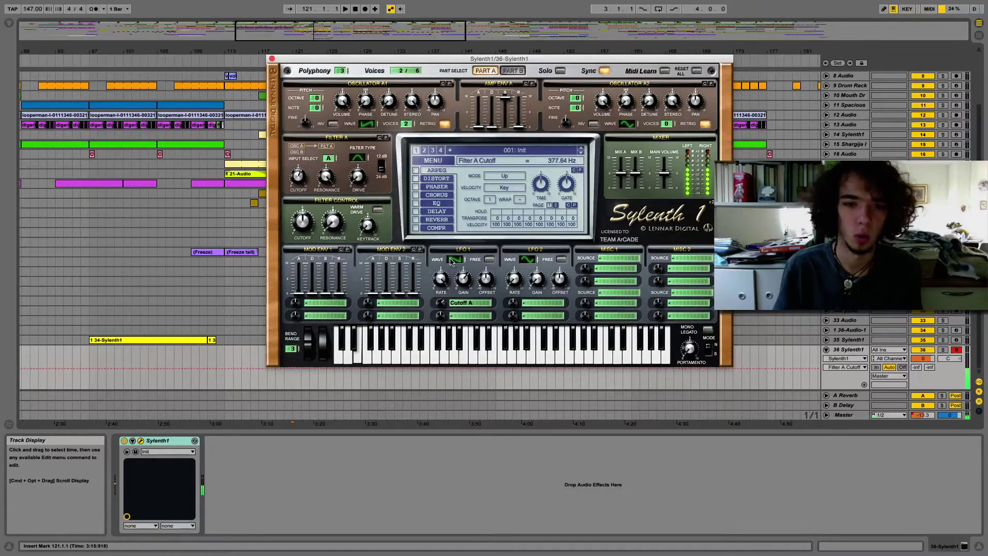
pyautogui.moveTo(451, 262); pyautogui.dragTo(456, 255)
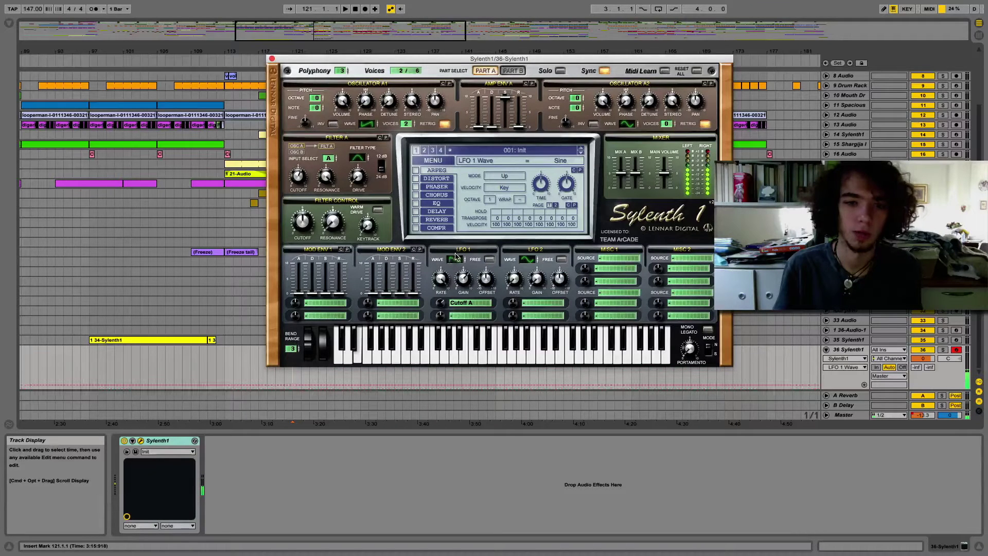
pyautogui.click(297, 178)
# Step: Copy bars 121–129 of the track 14 clip onto the Sylenth1 track, solo it and play
pyautogui.click(271, 58)
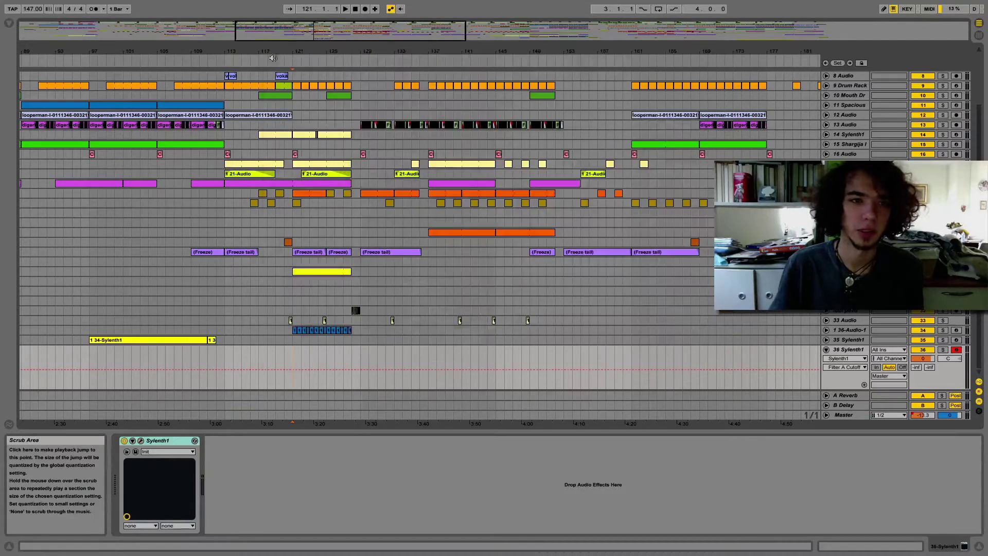
pyautogui.moveTo(360, 135); pyautogui.dragTo(293, 135)
pyautogui.press('super+c')
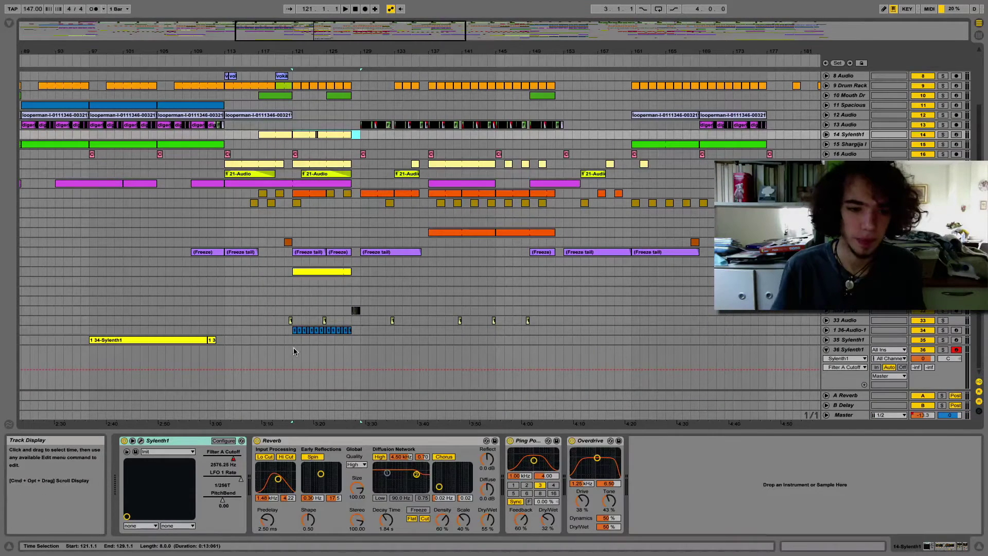
pyautogui.click(293, 349)
pyautogui.press('super+v')
pyautogui.click(943, 349)
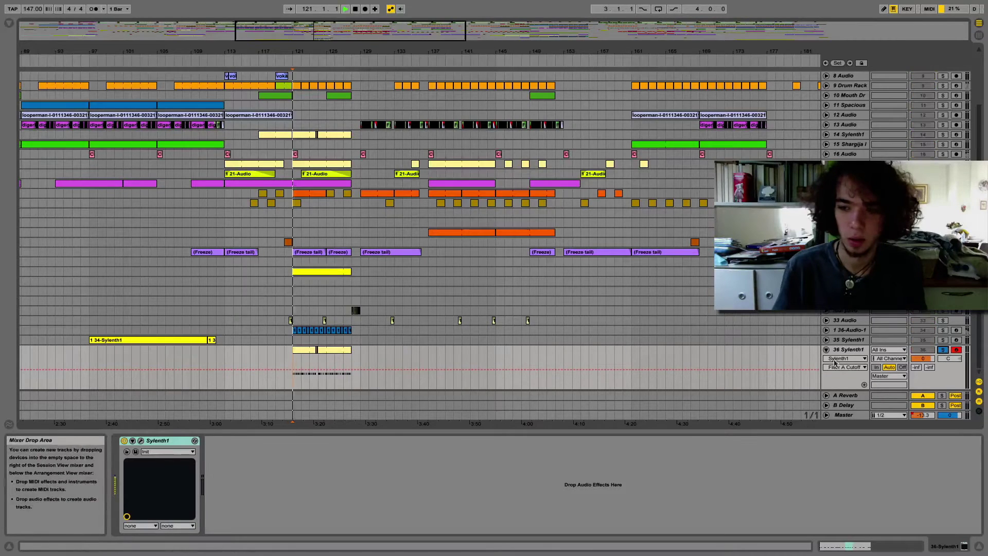
pyautogui.press('space')
# Step: Lower Filter A cutoff to about 312 Hz and draw a zigzag cutoff envelope after 3:15
pyautogui.click(141, 441)
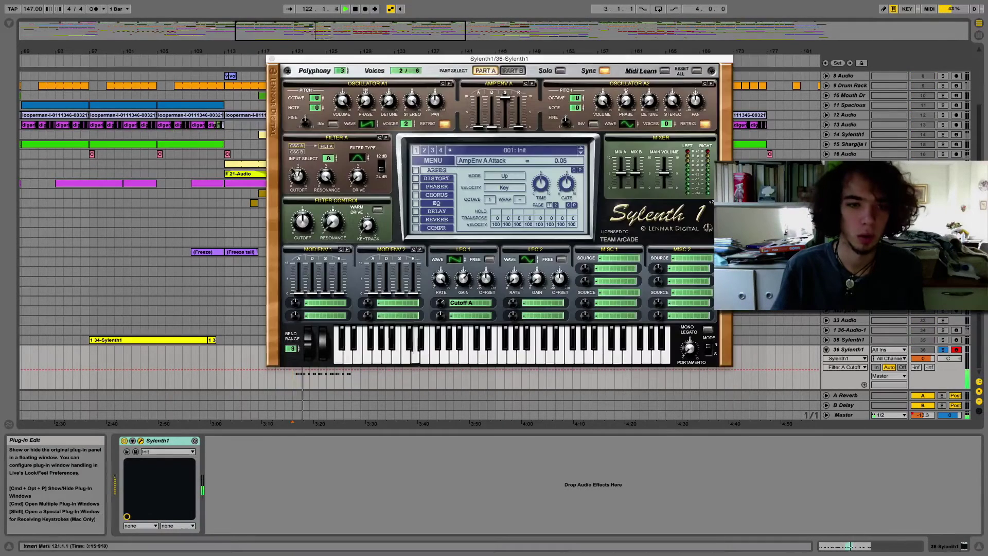
pyautogui.moveTo(297, 171); pyautogui.dragTo(296, 179)
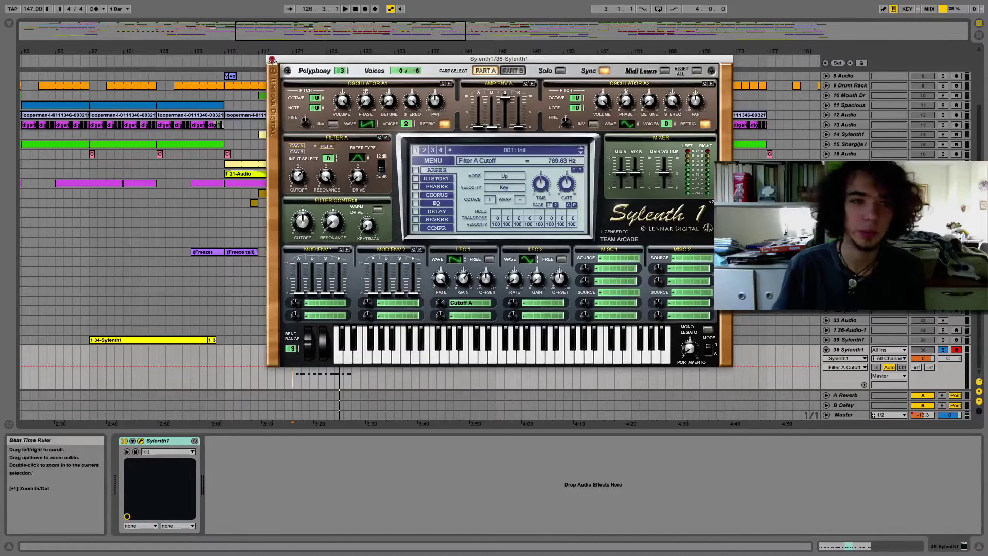
pyautogui.click(271, 58)
pyautogui.click(291, 366)
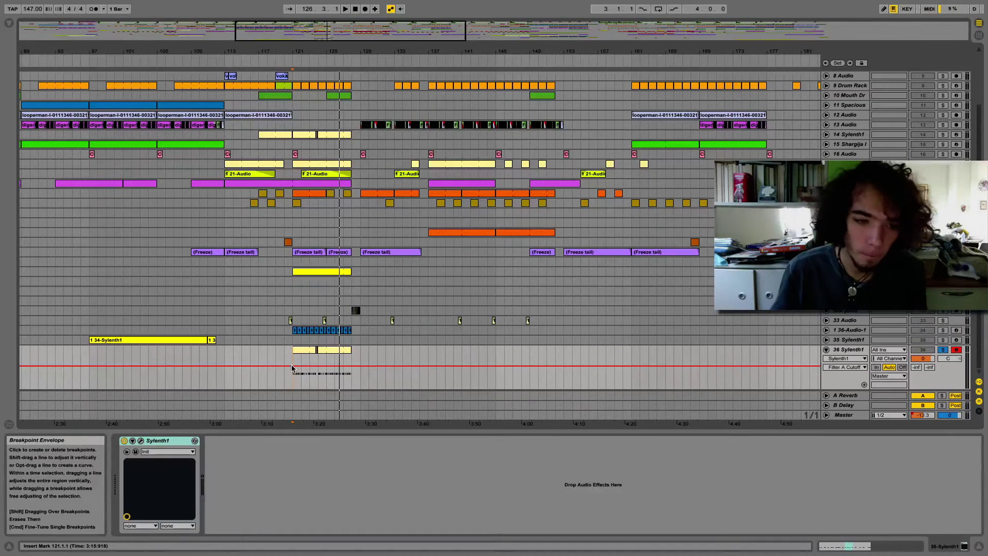
pyautogui.moveTo(308, 366); pyautogui.dragTo(351, 363)
pyautogui.press('space')
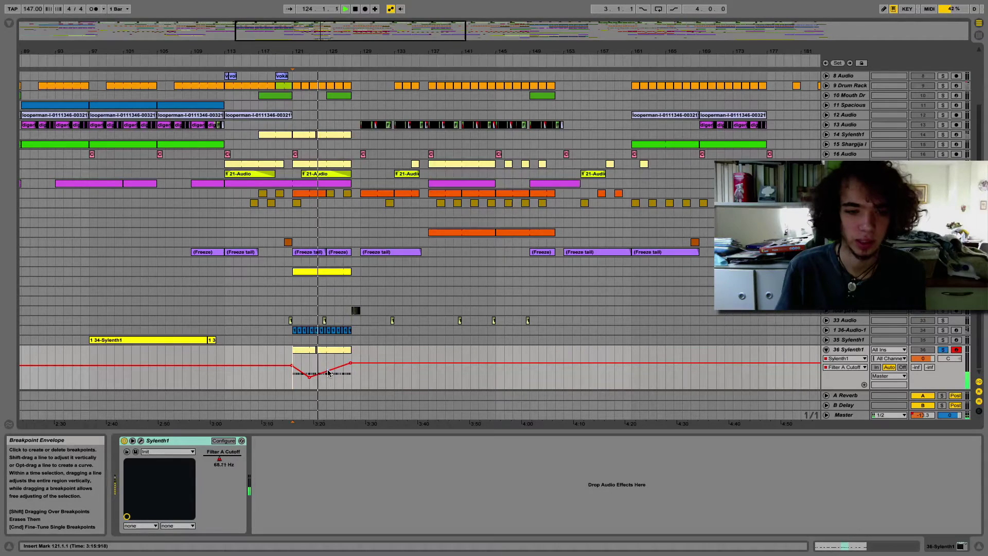
pyautogui.moveTo(328, 370); pyautogui.dragTo(351, 375)
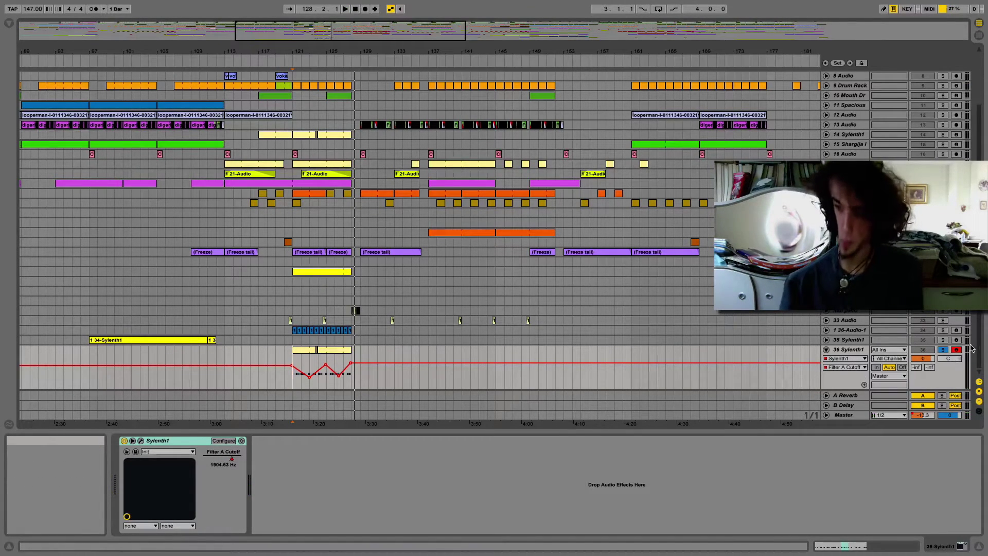
# Step: Insert Reverb after Sylenth1 on 36 Sylenth1 and shorten its Decay Time from 1.34 s to 1.17 s
pyautogui.click(9, 23)
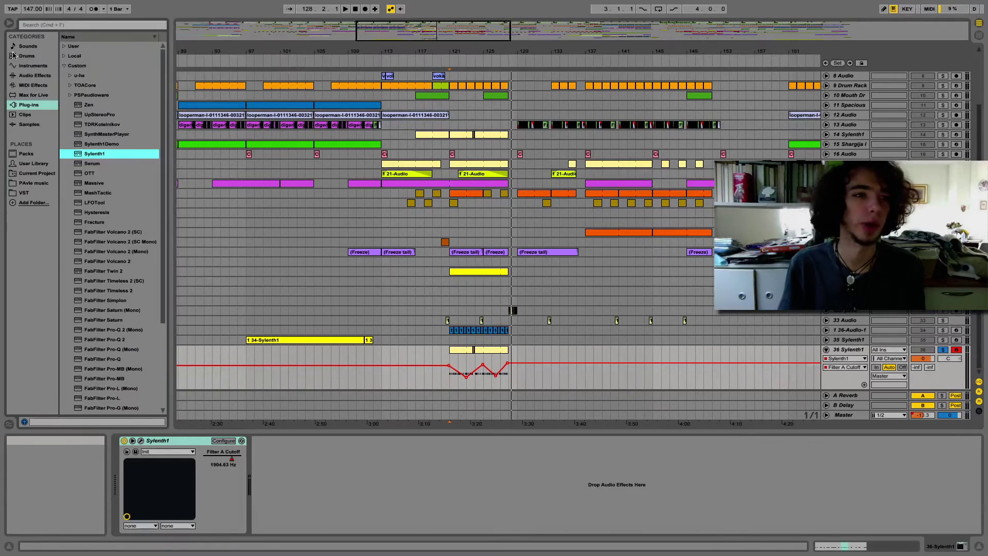
pyautogui.click(35, 75)
pyautogui.click(91, 320)
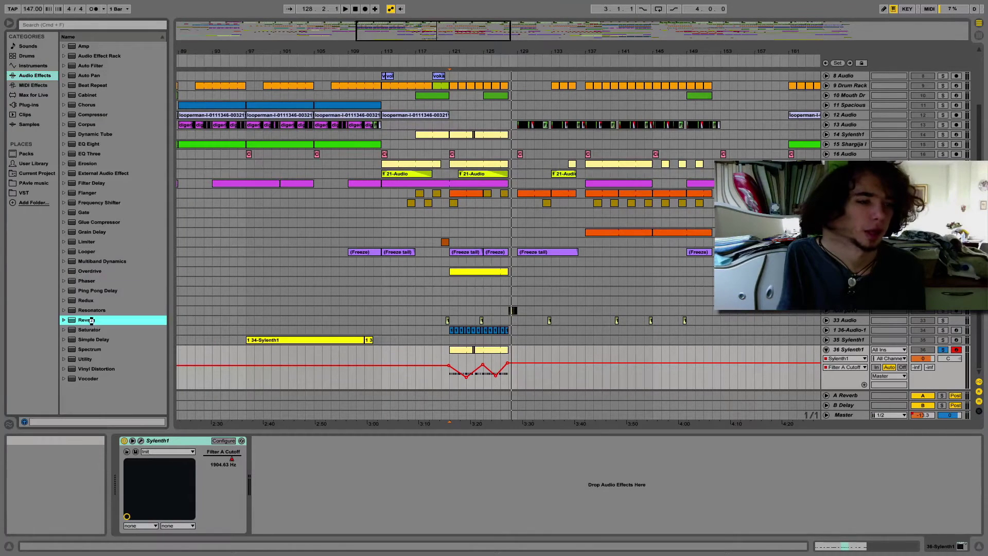
pyautogui.moveTo(92, 320); pyautogui.dragTo(394, 489)
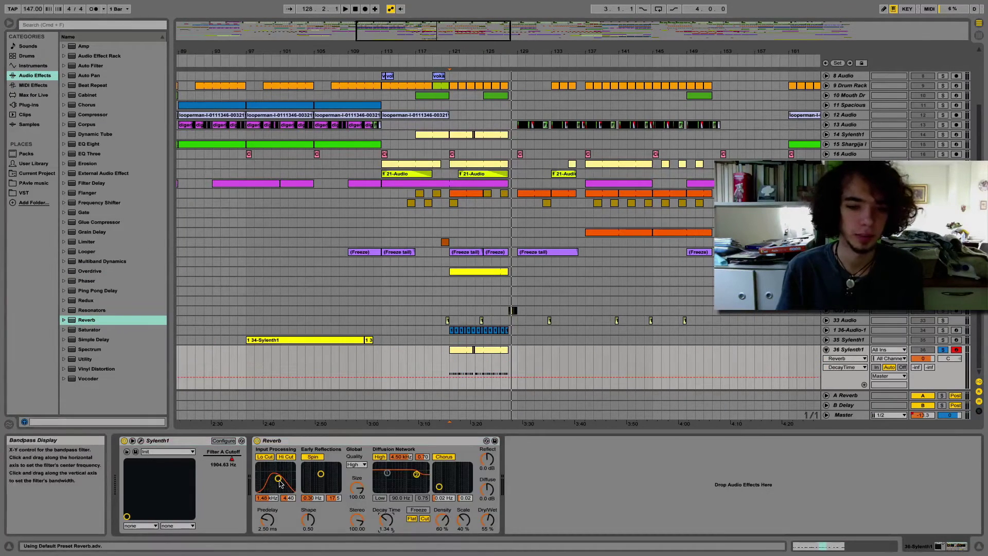
pyautogui.press('space')
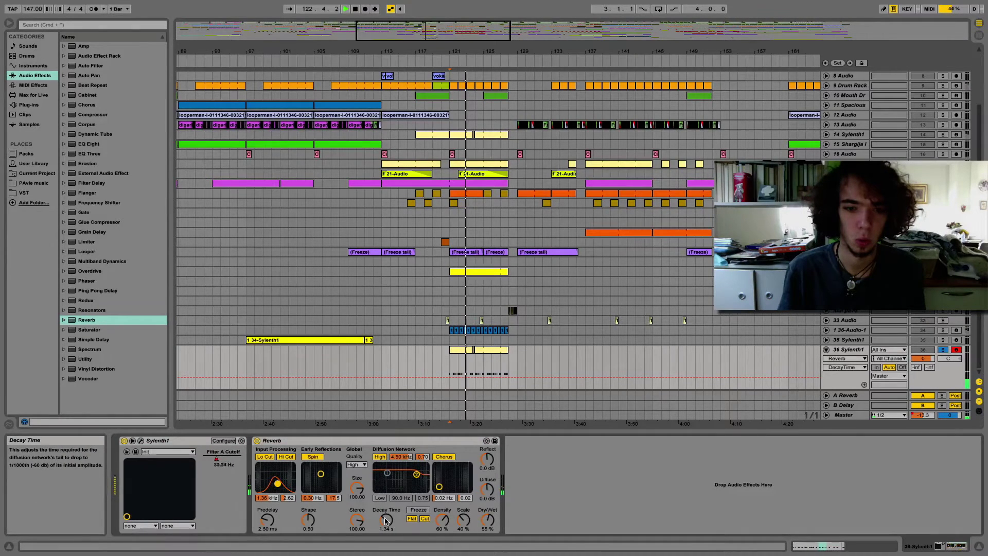
pyautogui.moveTo(385, 520); pyautogui.dragTo(385, 526)
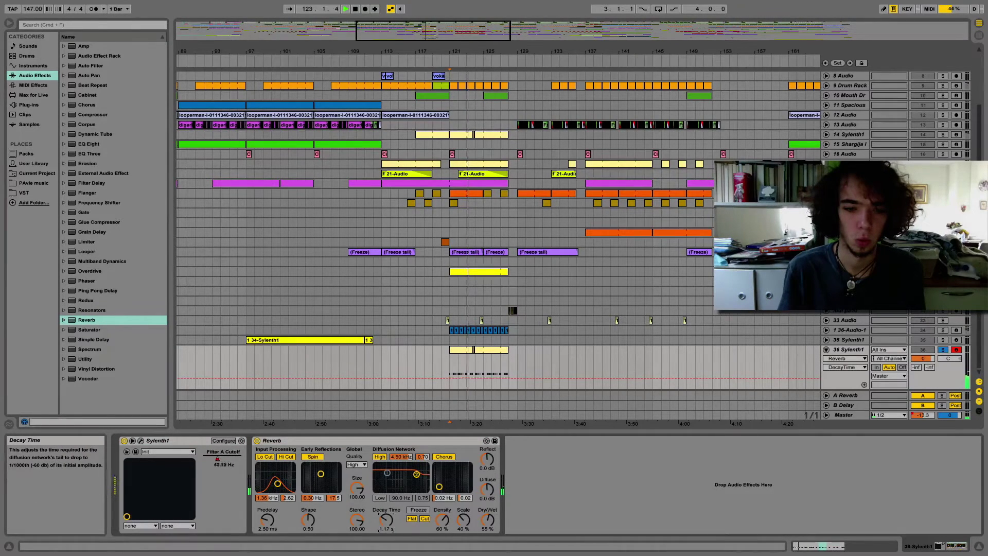
# Step: Add a Ping Pong Delay after the Reverb on the Sylenth1 track
pyautogui.click(98, 290)
pyautogui.press('Return')
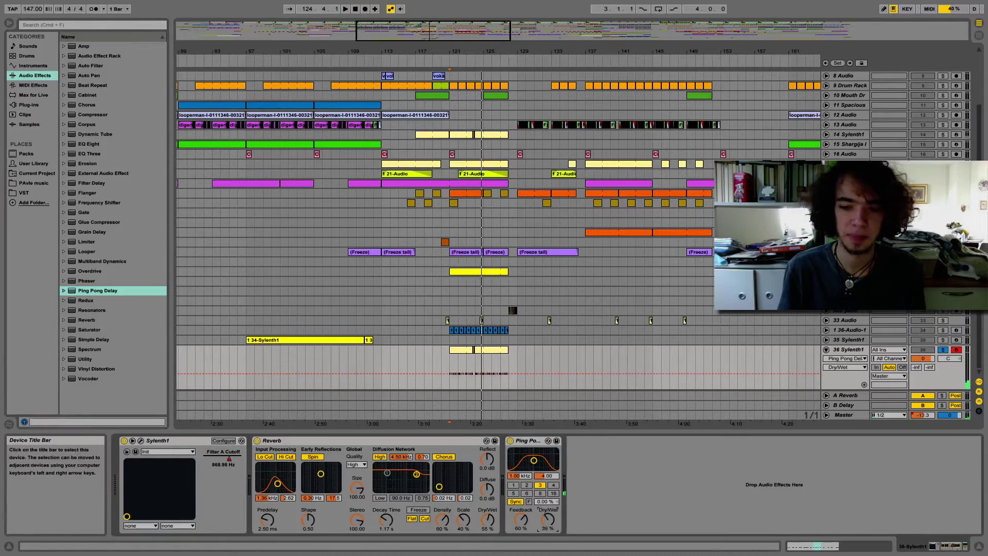
pyautogui.rightClick(544, 466)
pyautogui.click(511, 370)
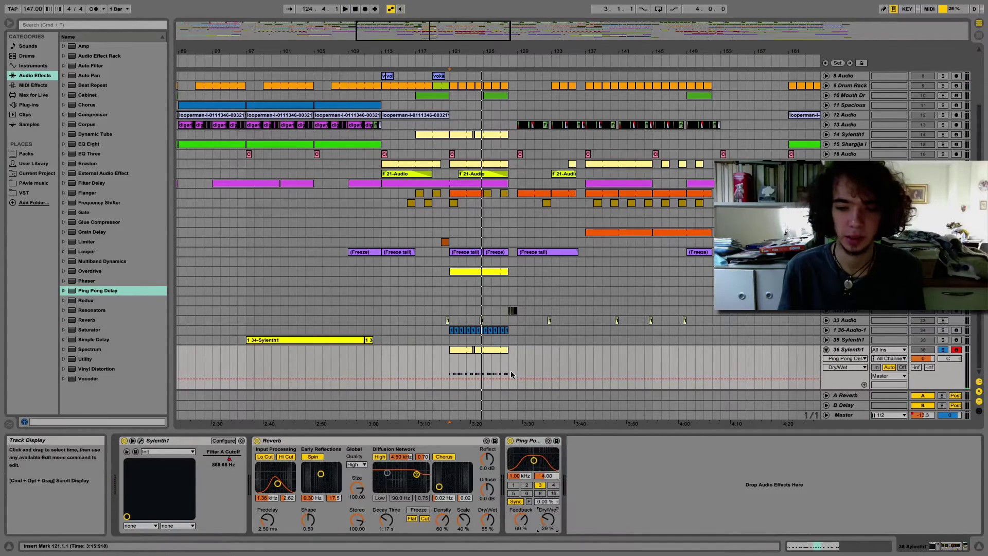
# Step: Automate the delay's Dry/Wet around bar 126, ending flat at 21%, and re-solo the track
pyautogui.click(498, 378)
pyautogui.moveTo(507, 378); pyautogui.dragTo(507, 370)
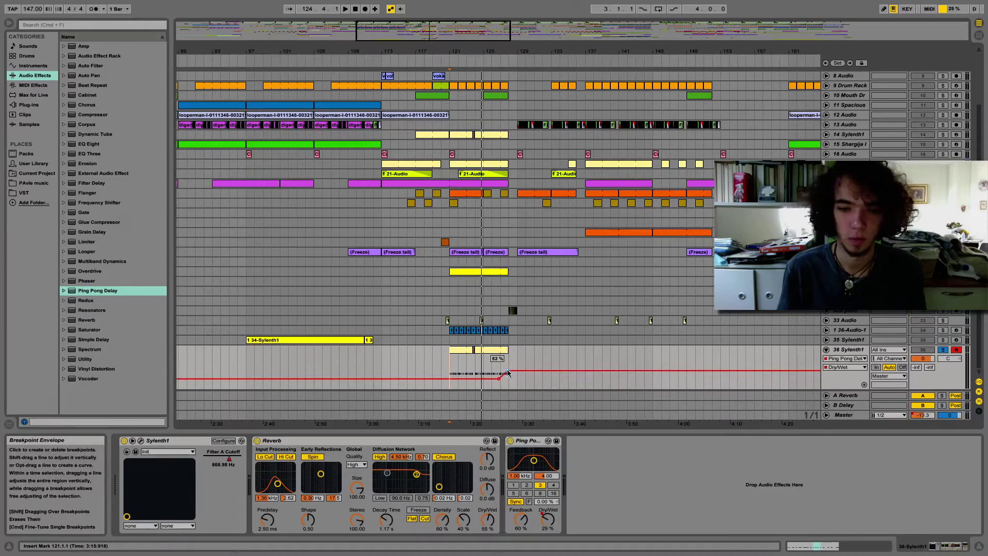
pyautogui.click(492, 369)
pyautogui.press('space')
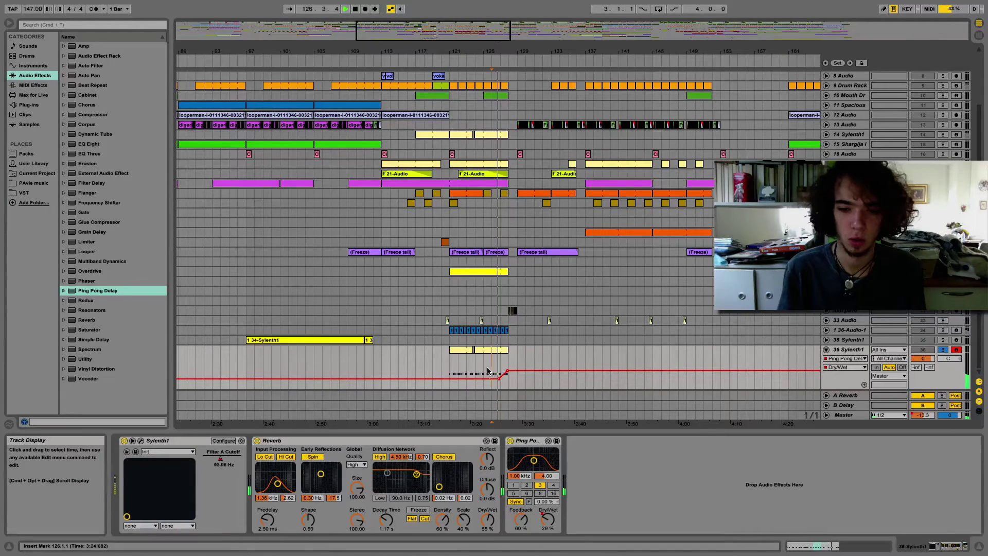
pyautogui.moveTo(501, 378); pyautogui.dragTo(500, 382)
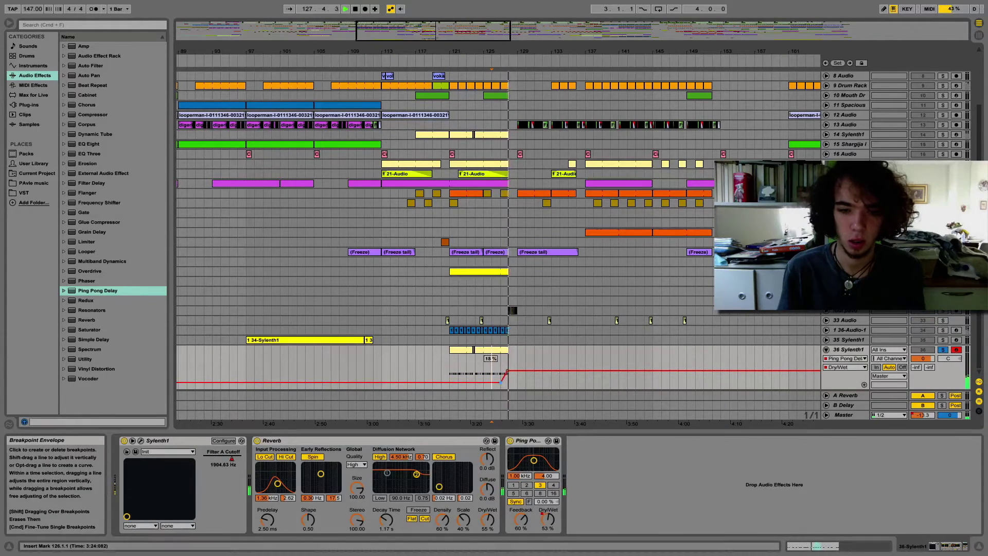
pyautogui.click(456, 370)
pyautogui.click(507, 371)
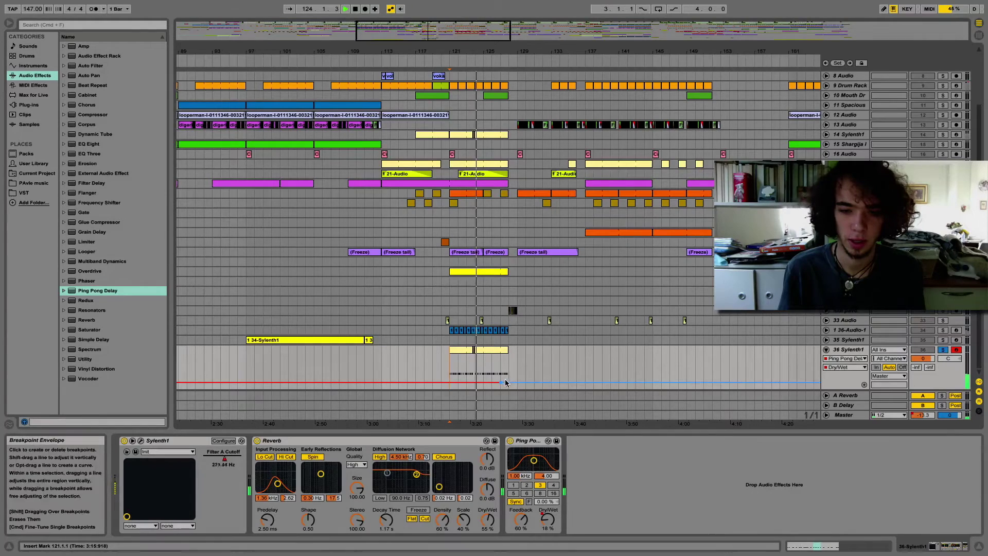
pyautogui.click(501, 382)
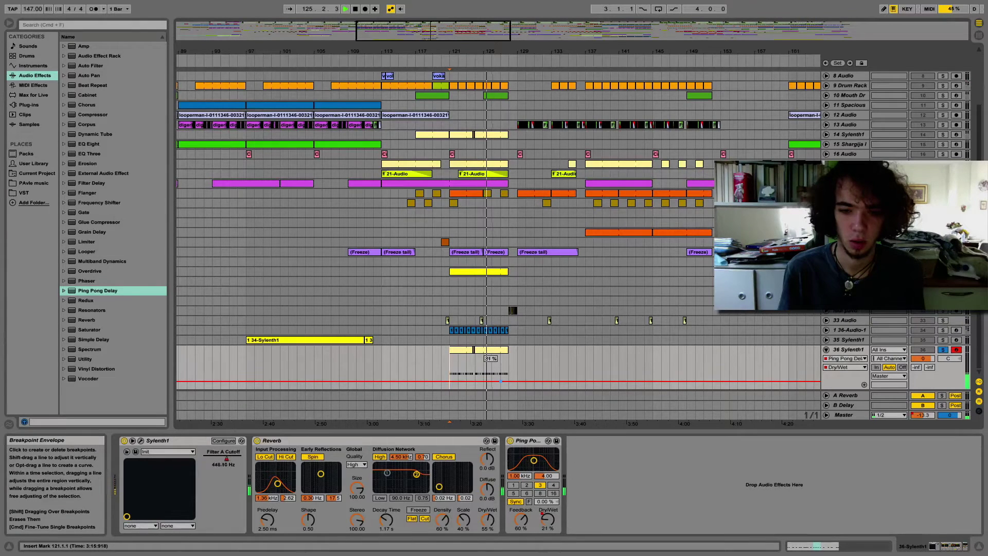
pyautogui.click(942, 351)
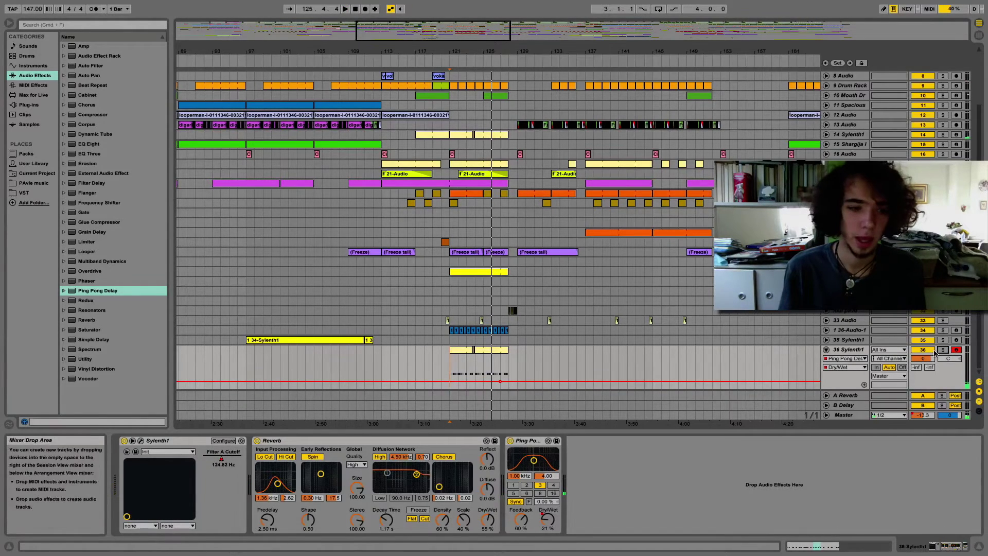
pyautogui.click(943, 351)
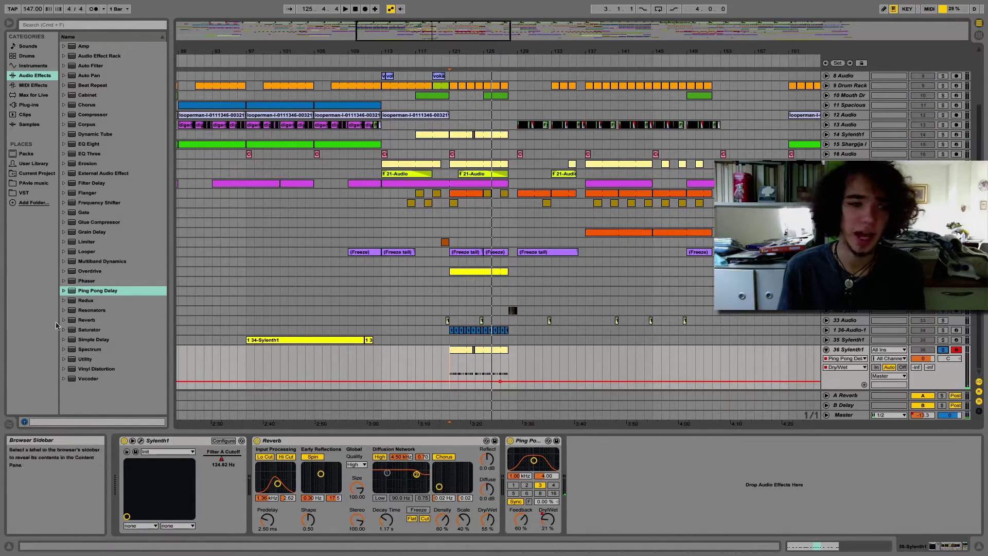
# Step: Turn on Sylenth1's distortion and set its type to Clip
pyautogui.click(141, 441)
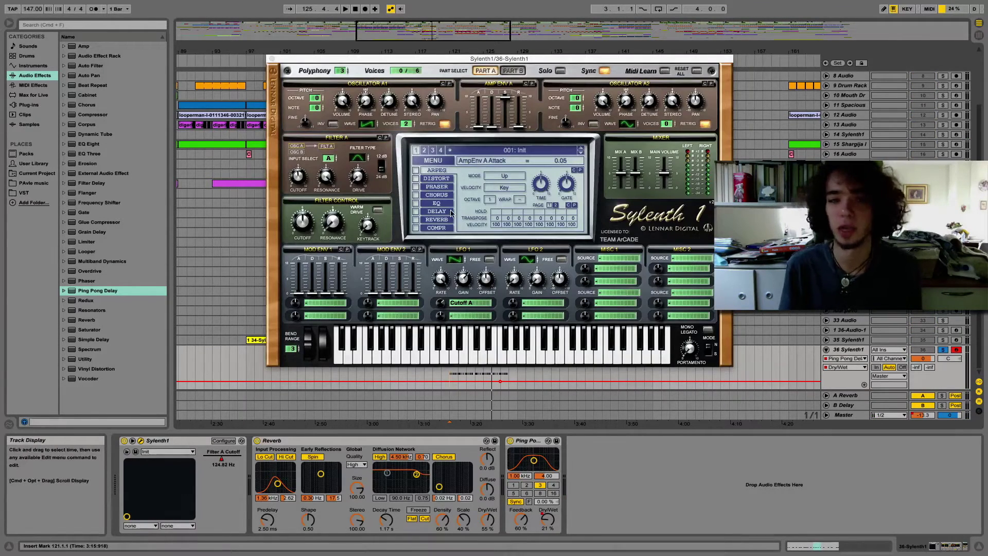
pyautogui.click(416, 178)
pyautogui.click(436, 179)
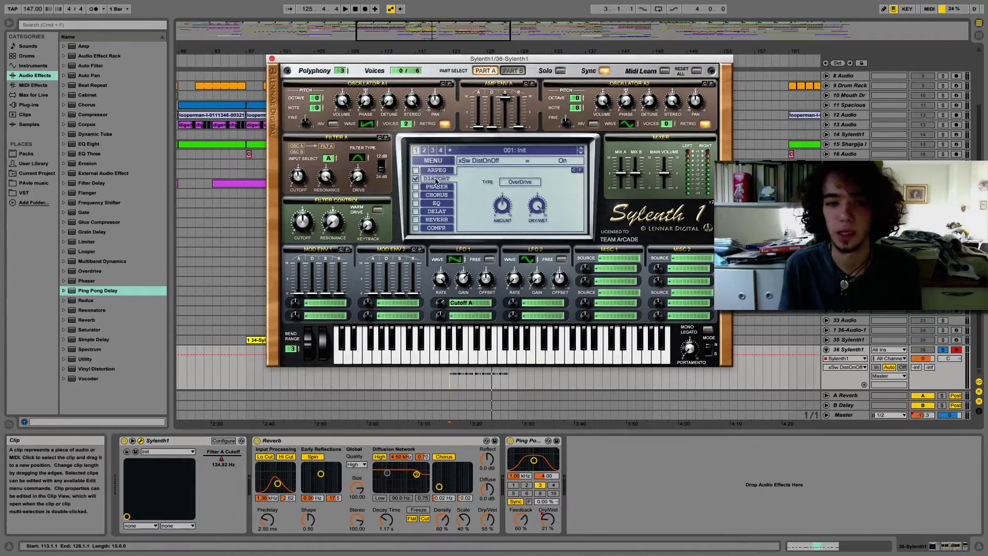
pyautogui.click(523, 181)
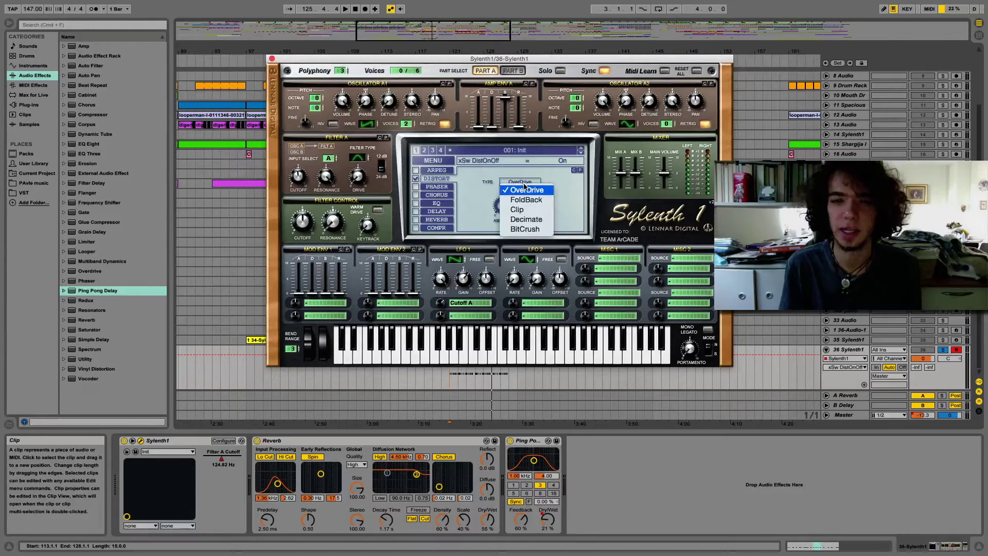
pyautogui.click(521, 210)
# Step: Set the Clip distortion amount to 5.29, mostly wet, unsolo the lead and close Sylenth1
pyautogui.press('space')
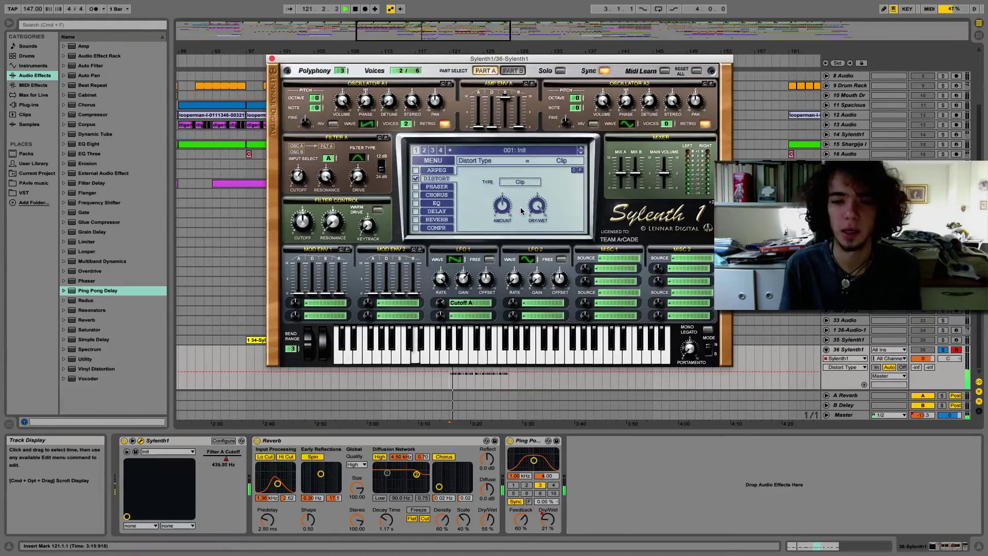
pyautogui.click(535, 208)
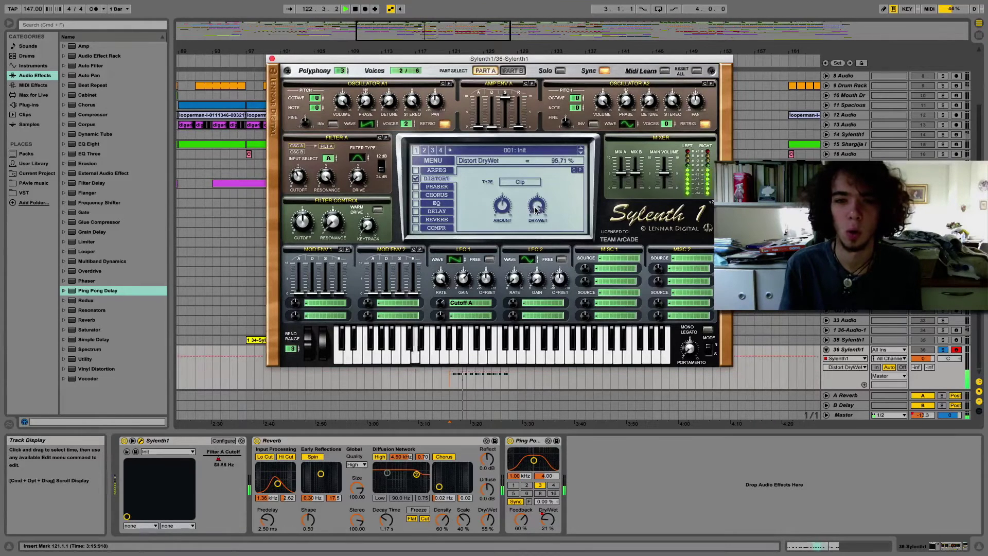
pyautogui.click(502, 206)
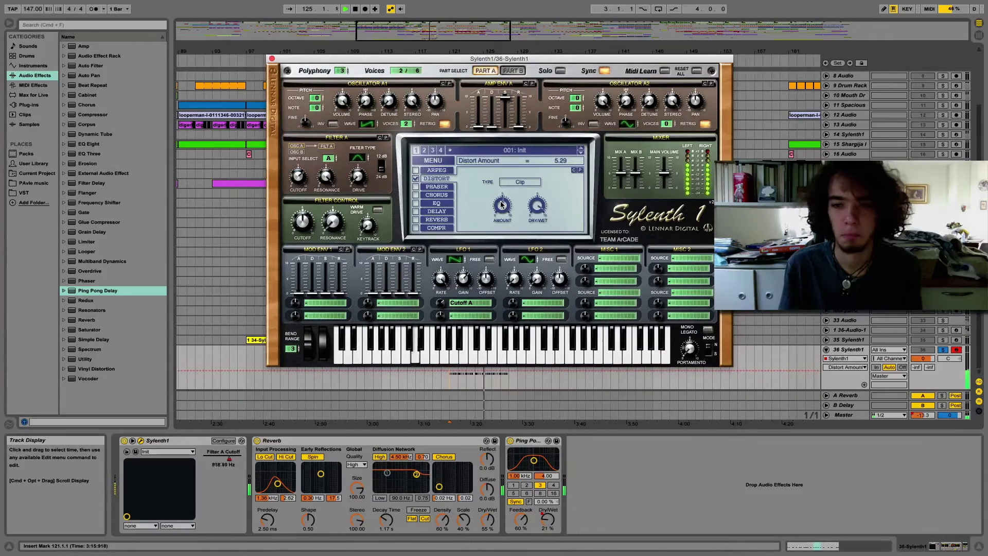
pyautogui.click(944, 351)
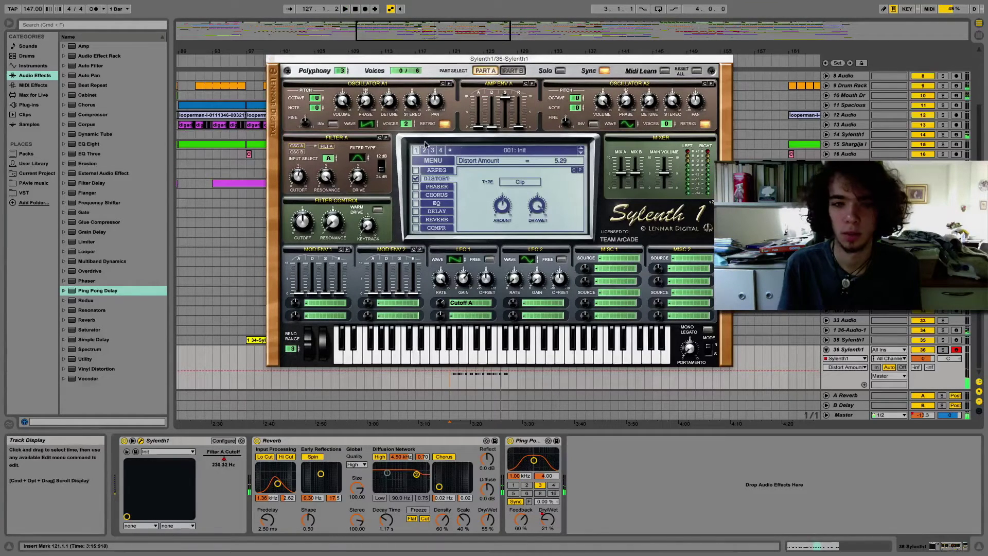
pyautogui.click(273, 59)
# Step: Select track 14, play the arrangement with track 36 soloed, and reopen Sylenth1
pyautogui.click(494, 132)
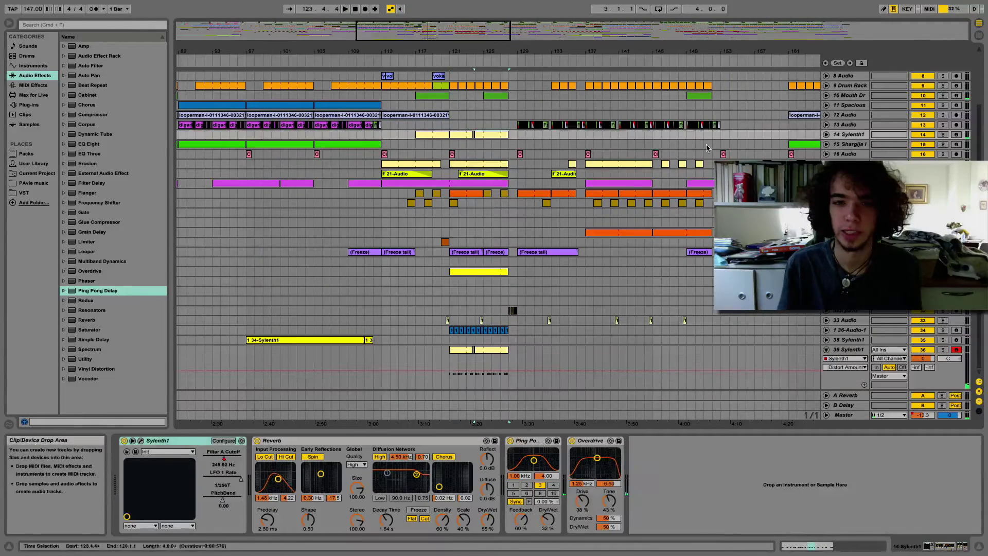
pyautogui.press('space')
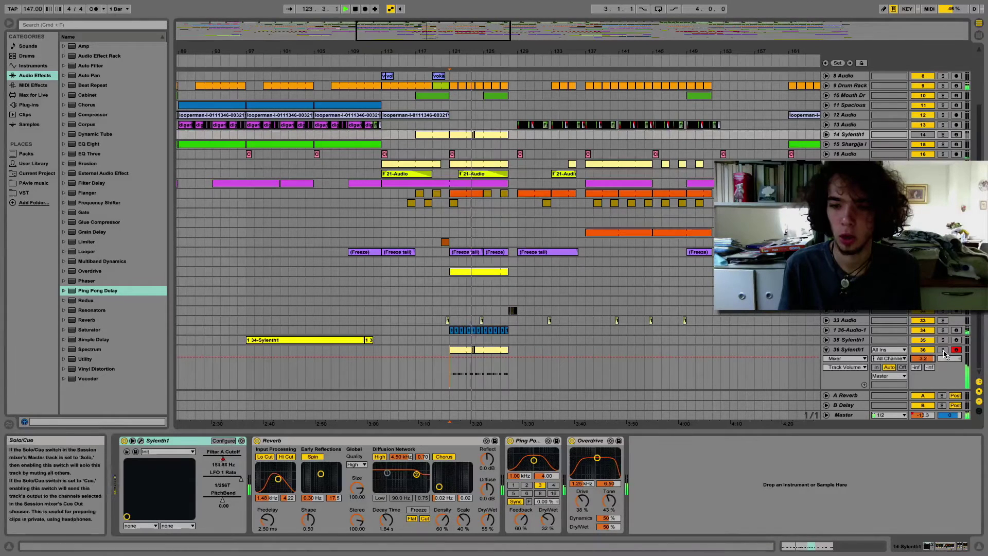
pyautogui.click(943, 351)
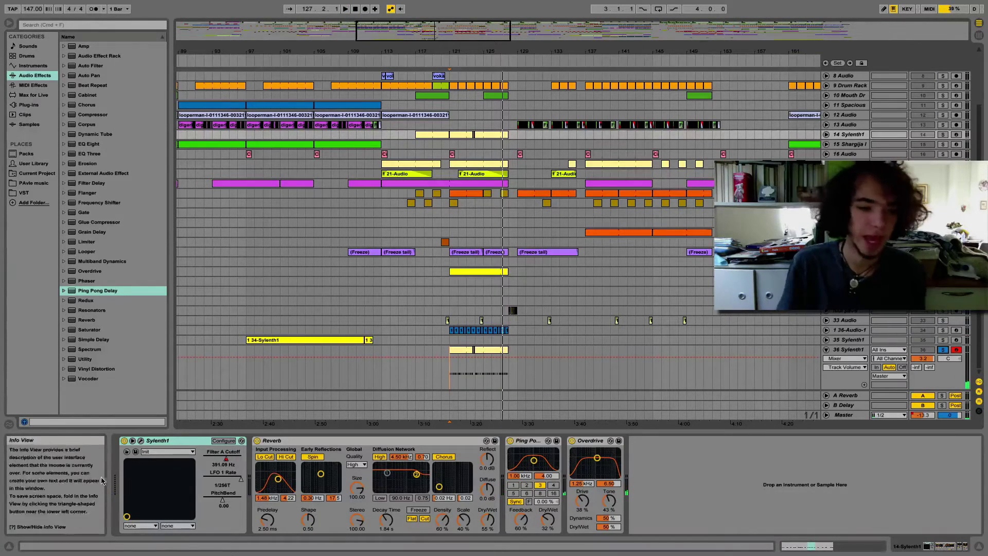
pyautogui.click(141, 441)
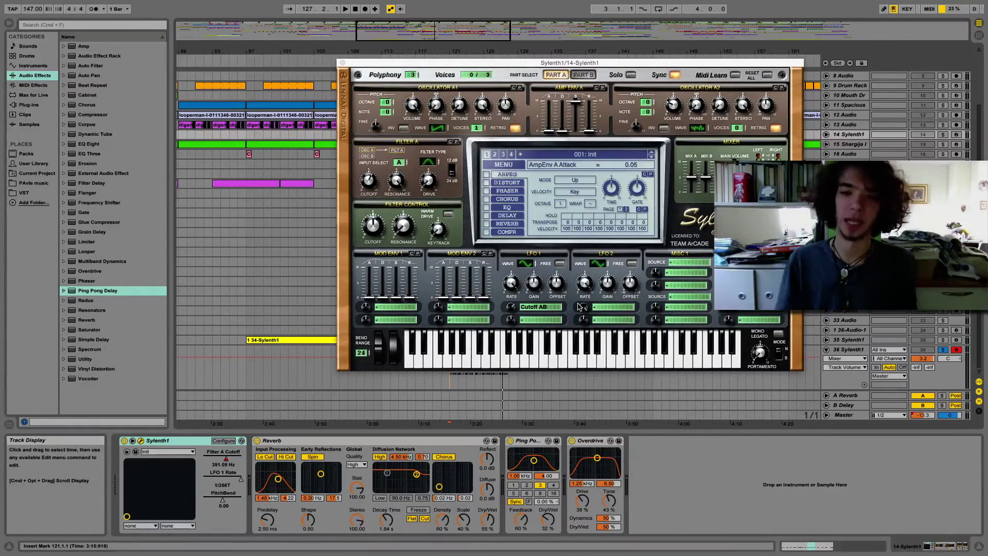
pyautogui.click(527, 319)
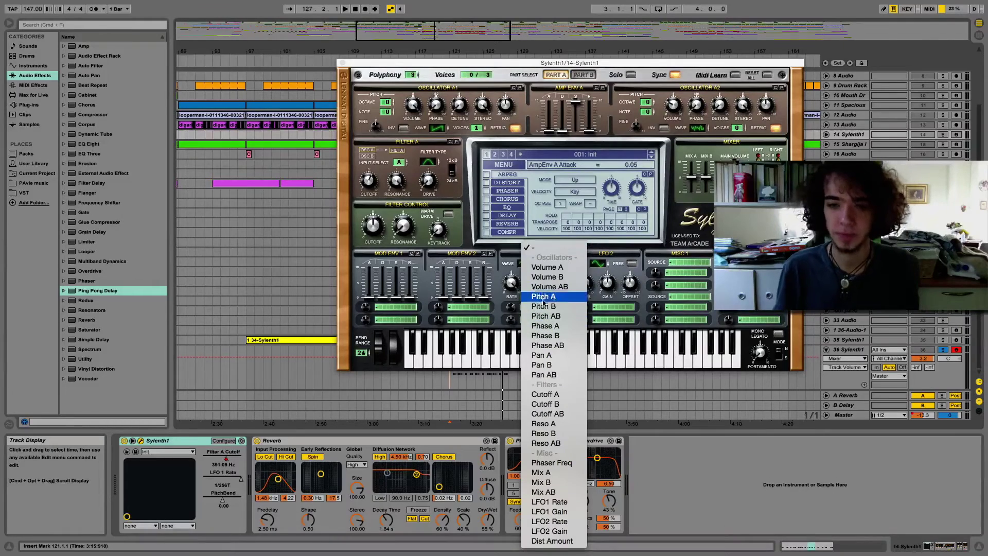
# Step: Route LFO1's second destination to Pitch A with an amount of -1.14, stopping playback at 121.1.1
pyautogui.click(543, 297)
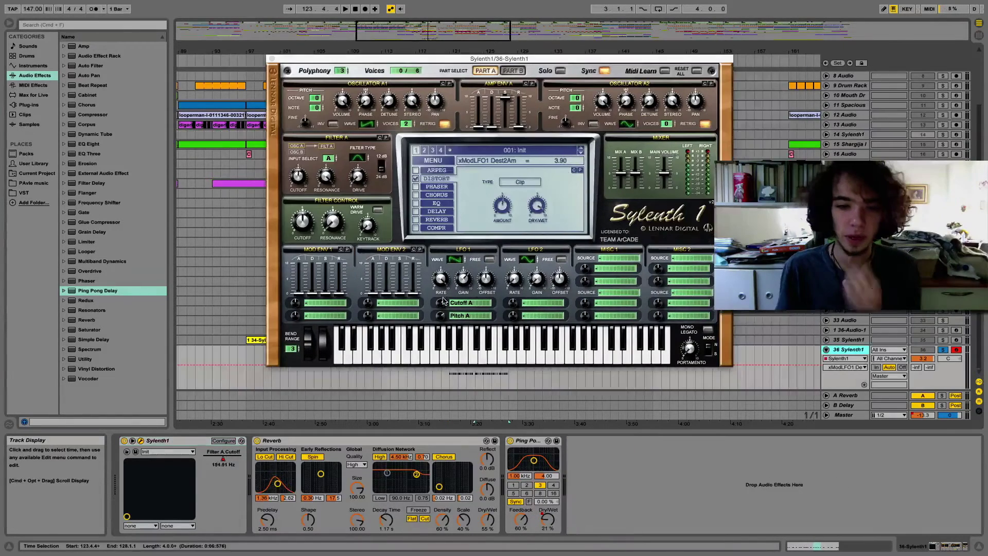
pyautogui.press('space')
pyautogui.click(447, 383)
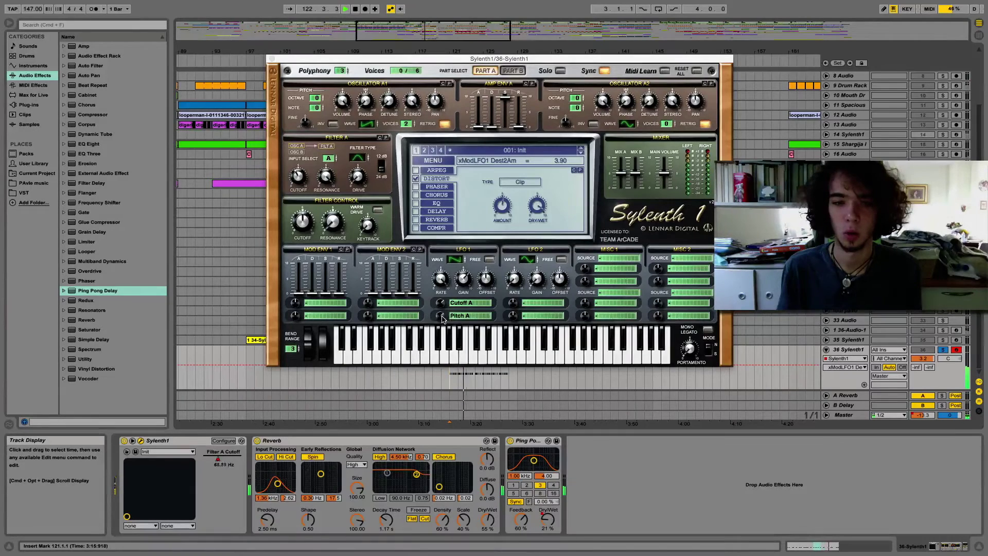
pyautogui.moveTo(442, 319); pyautogui.dragTo(442, 341)
pyautogui.click(463, 316)
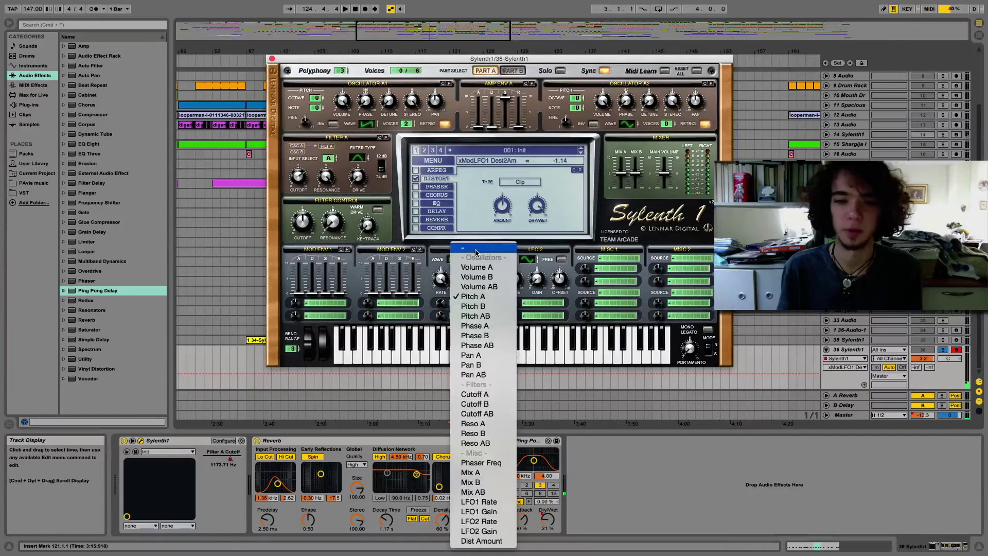
# Step: Clear LFO1's Pitch A destination, make Osc A2 one-voice Noise at volume 2.19, and resume playback
pyautogui.click(475, 249)
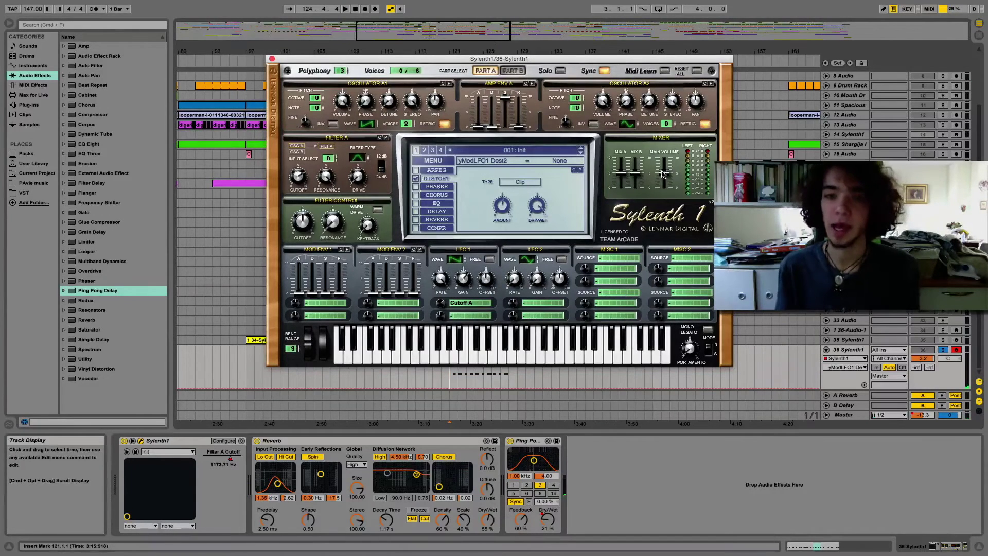
pyautogui.click(627, 127)
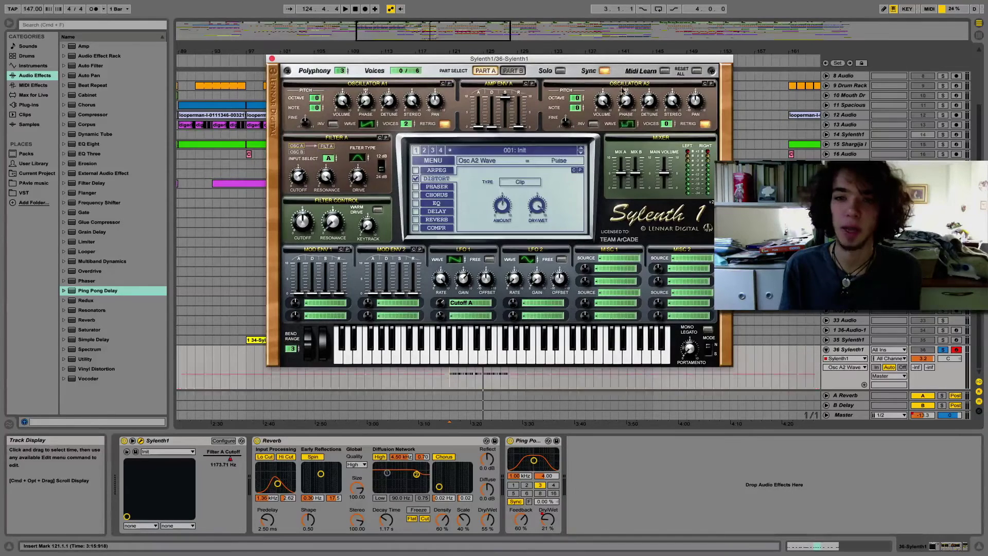
pyautogui.moveTo(666, 124); pyautogui.dragTo(667, 114)
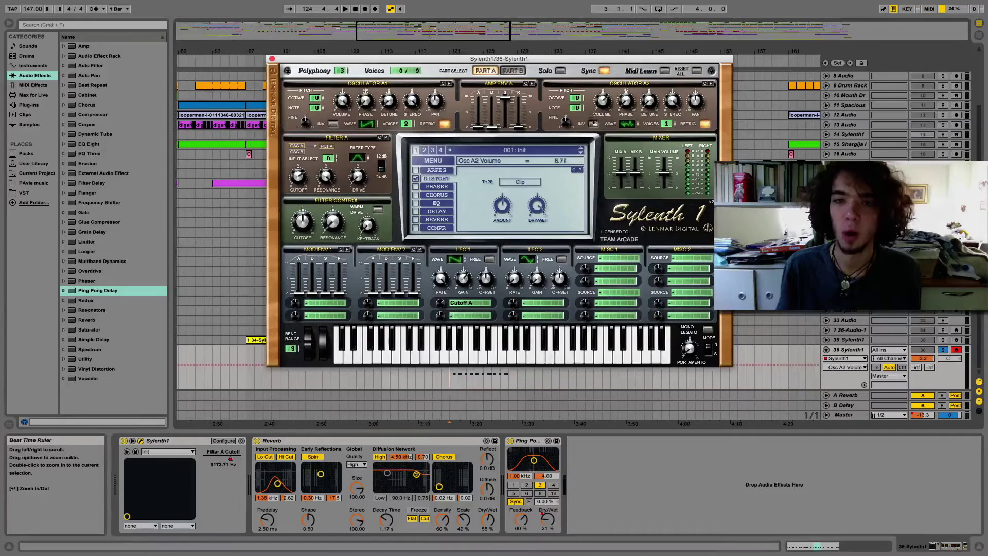
pyautogui.moveTo(591, 157); pyautogui.dragTo(589, 163)
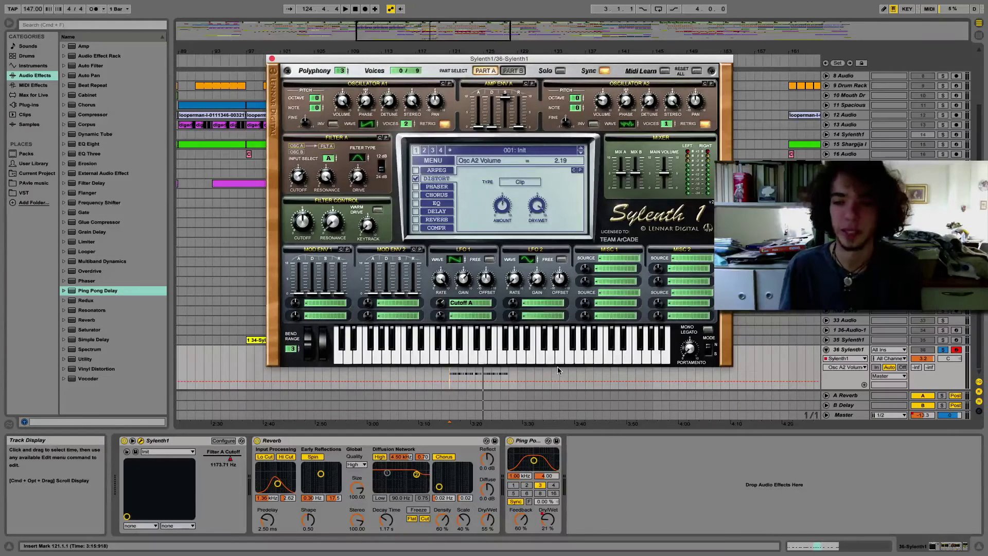
pyautogui.press('space')
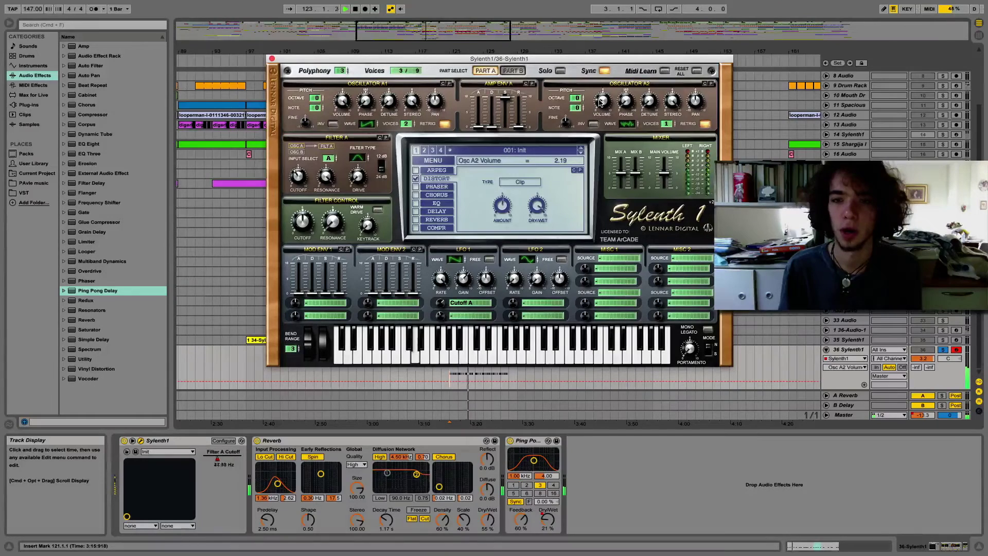
# Step: Raise the noise oscillator to 2.95, unsolo track 36, and set its Track Volume to 6.0 dB
pyautogui.moveTo(601, 101); pyautogui.dragTo(605, 96)
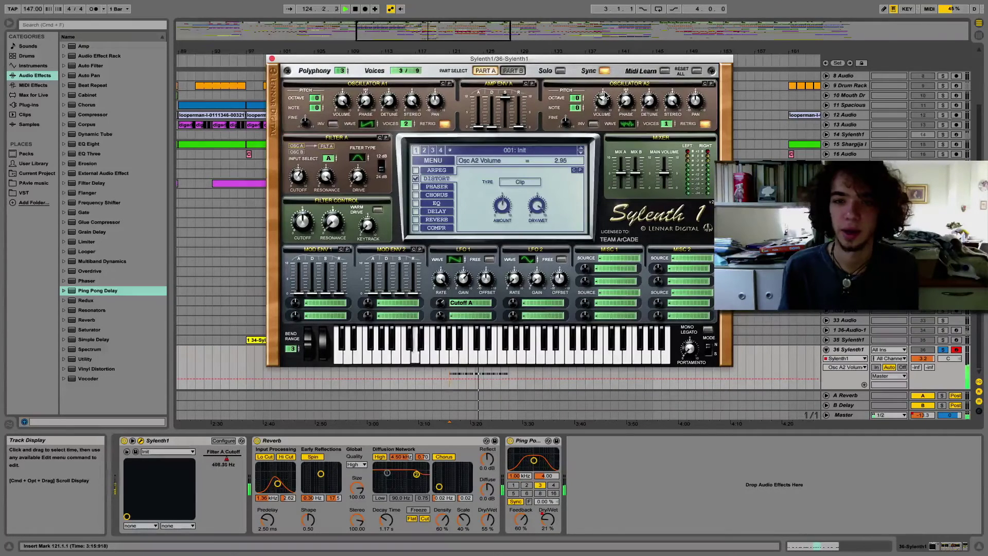
pyautogui.click(943, 350)
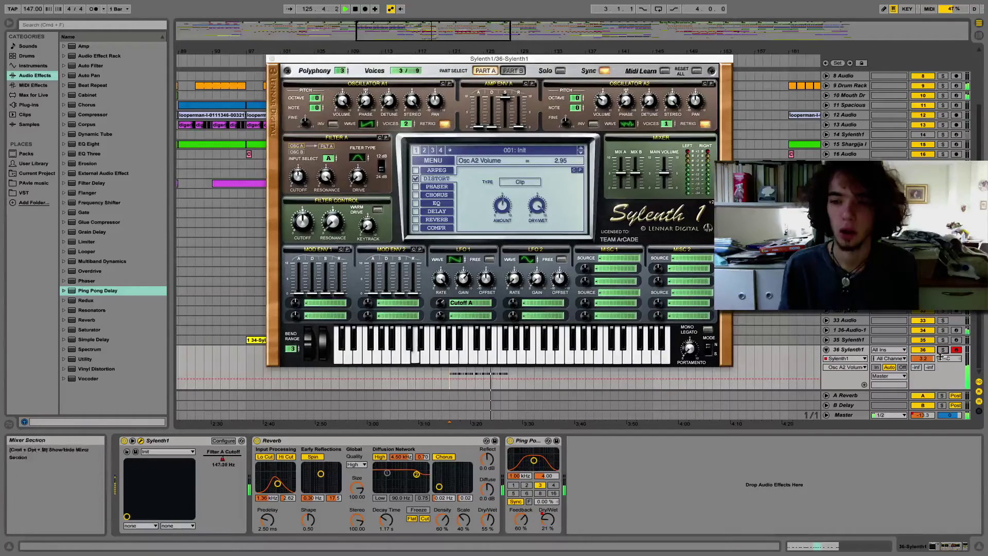
pyautogui.click(923, 358)
pyautogui.moveTo(924, 358); pyautogui.dragTo(928, 361)
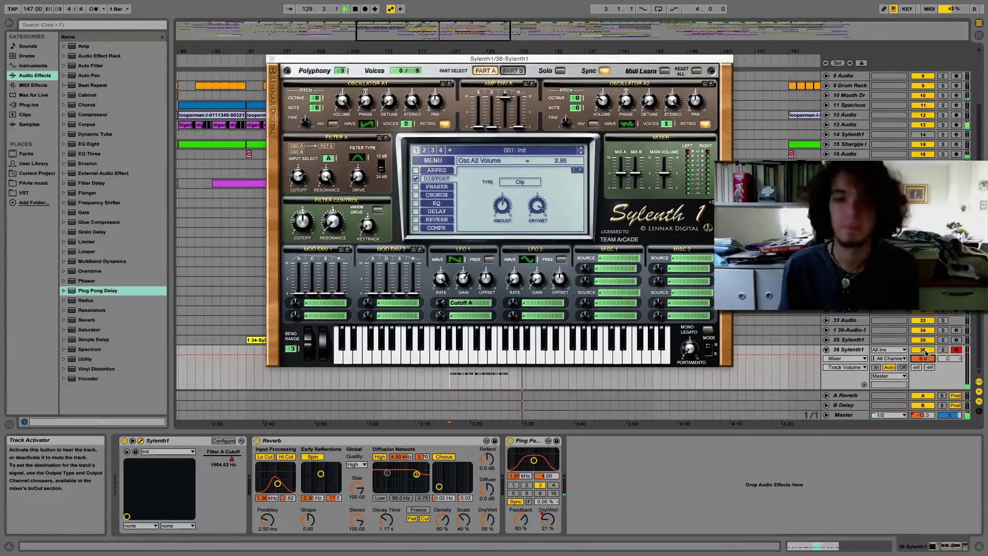
# Step: Duplicate track 36's lead clip to bar 133
pyautogui.moveTo(479, 60); pyautogui.dragTo(246, 5)
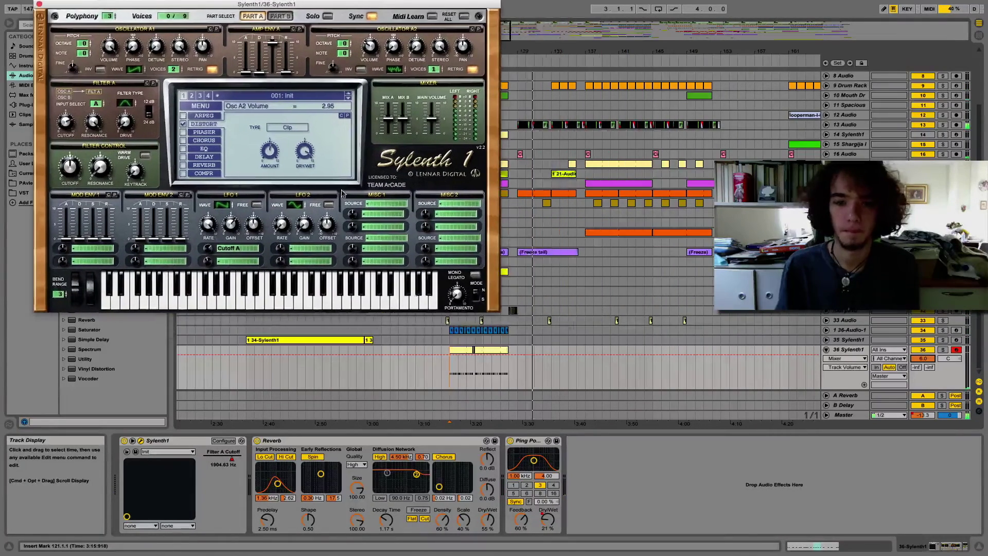
pyautogui.click(487, 369)
pyautogui.moveTo(487, 369); pyautogui.dragTo(451, 370)
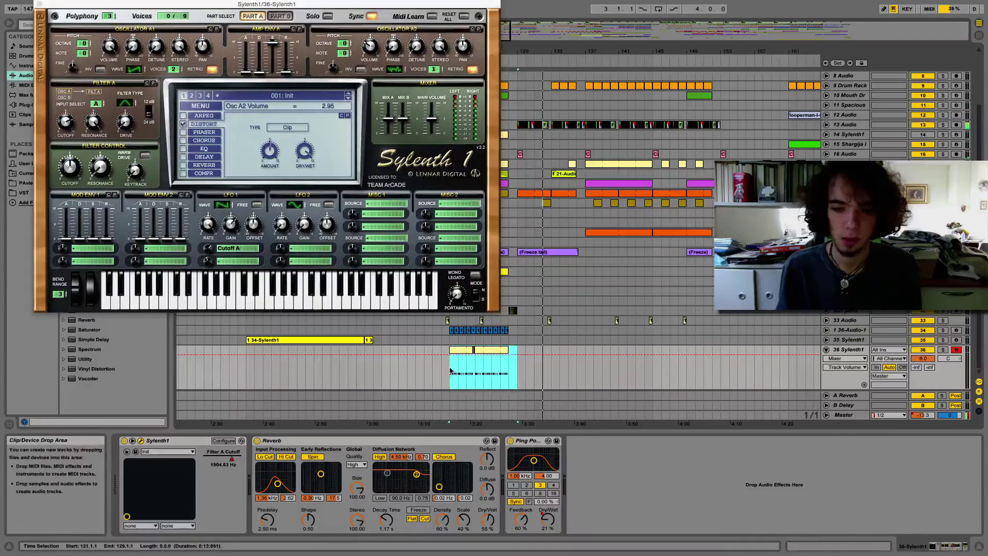
pyautogui.click(551, 374)
pyautogui.press('super+v')
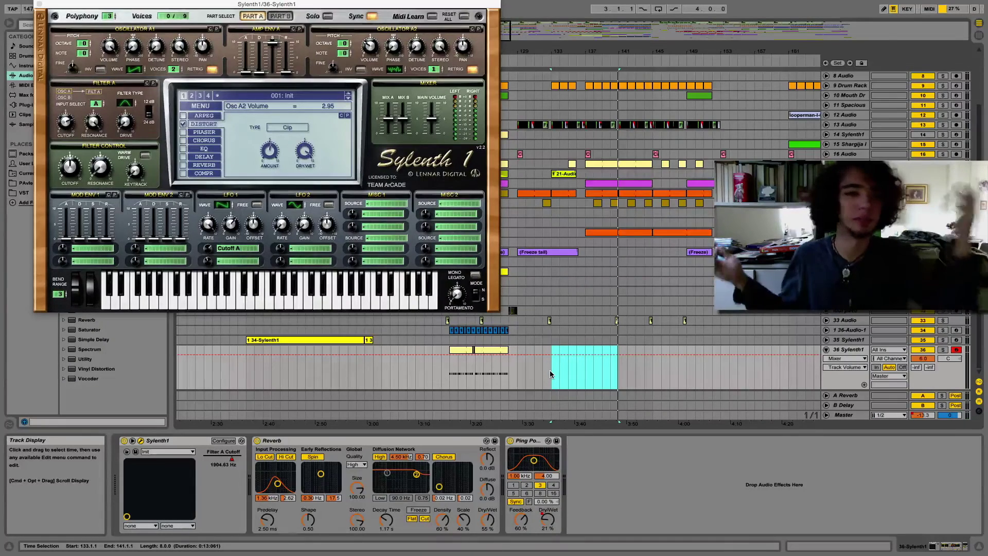
# Step: Move the Sylenth1 window back to the screen centre, uncovering the effects browser
pyautogui.moveTo(262, 8); pyautogui.dragTo(425, 45)
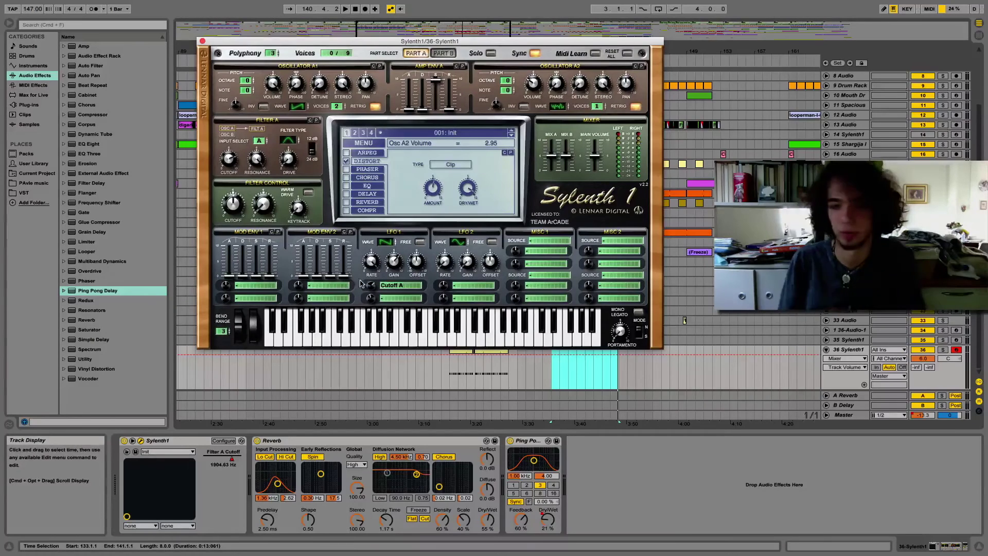